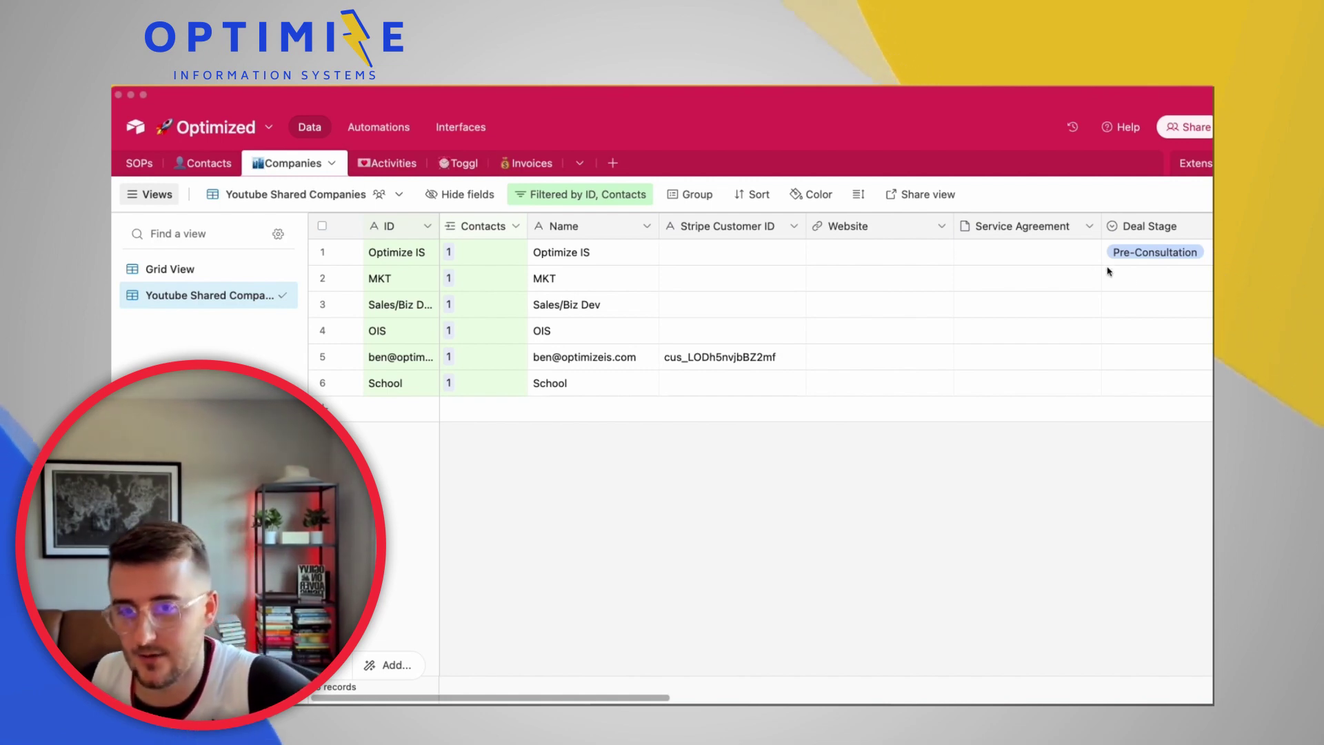
Change the fifth company record's Deal Stage cell to Closed - Won
{"action": "double_click", "coordinate": [1142, 352]}
{"action": "scroll", "coordinate": [1157, 459], "scroll_direction": "down", "scroll_amount": 5}
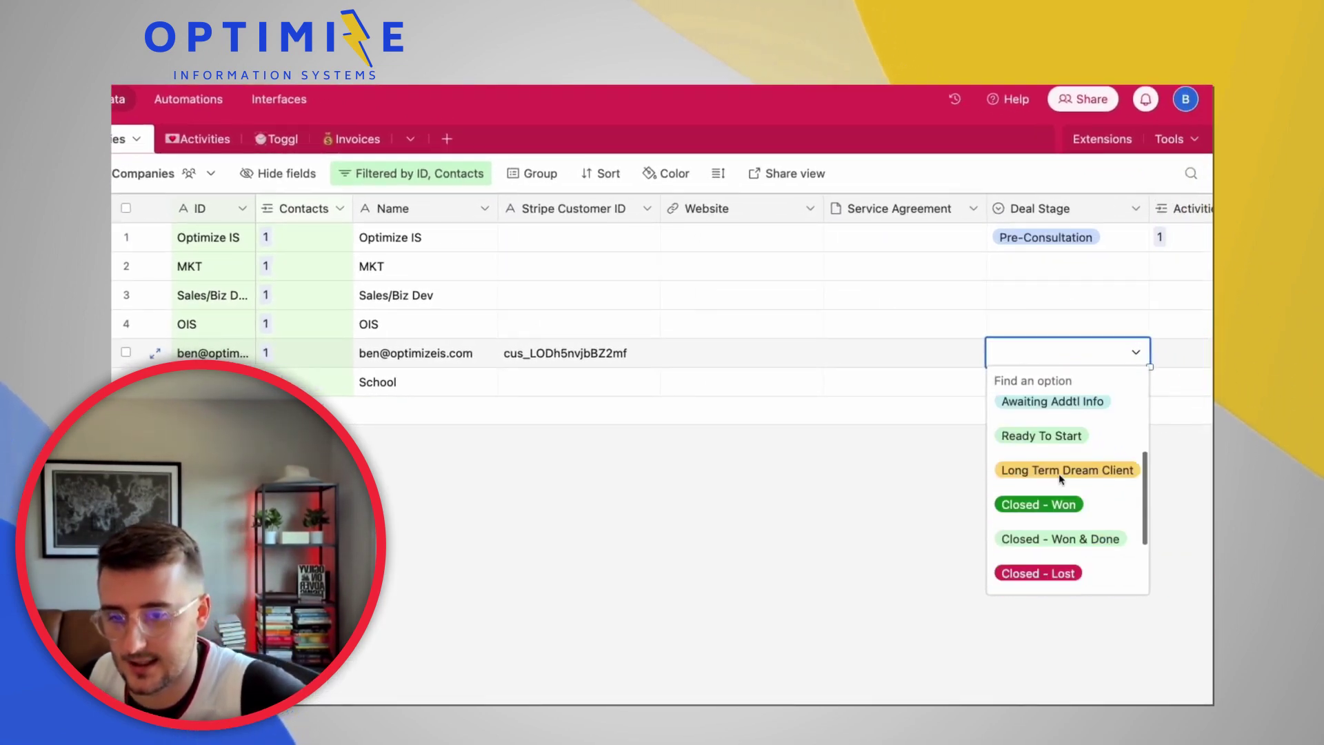
{"action": "scroll", "coordinate": [1042, 434], "scroll_direction": "up", "scroll_amount": 1}
{"action": "left_click", "coordinate": [1038, 415]}
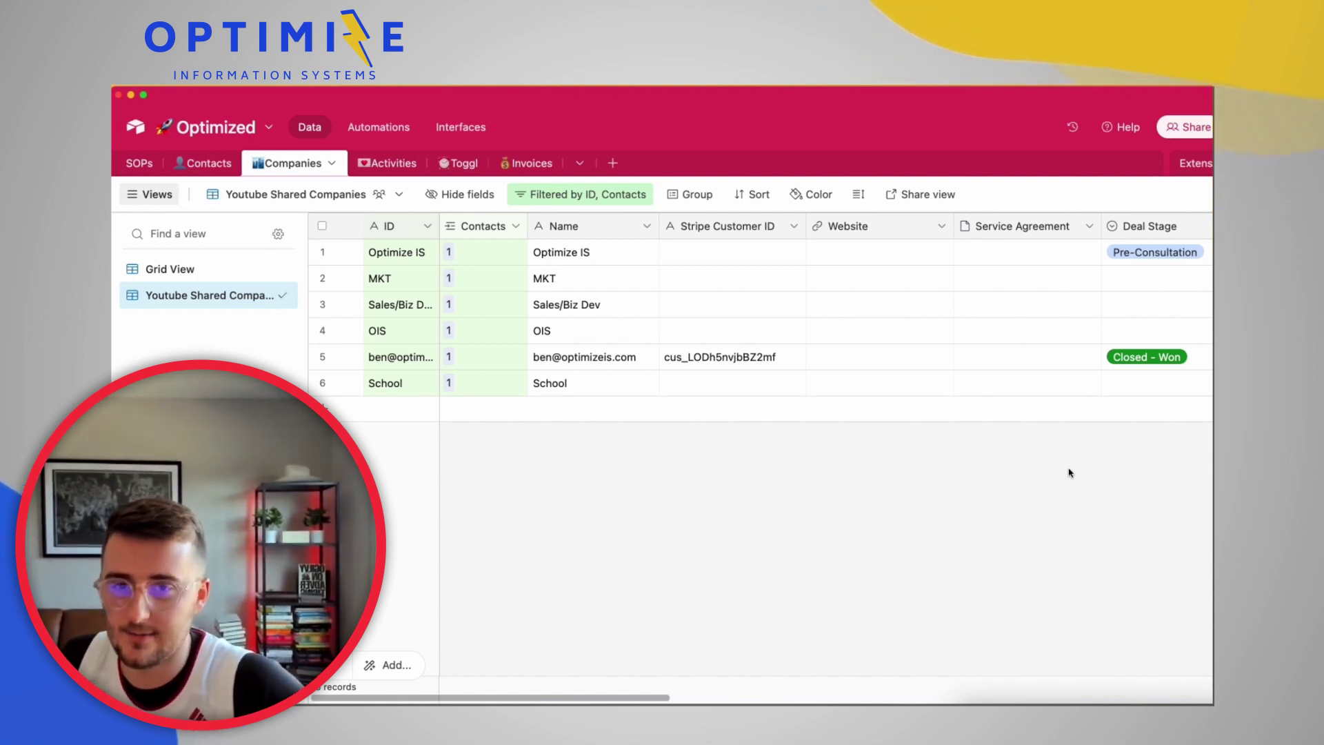
Insert a Checkbox field named ONBOARDING COMPLETE to the right of Deal Stage
{"action": "scroll", "coordinate": [1078, 296], "scroll_direction": "right", "scroll_amount": 5}
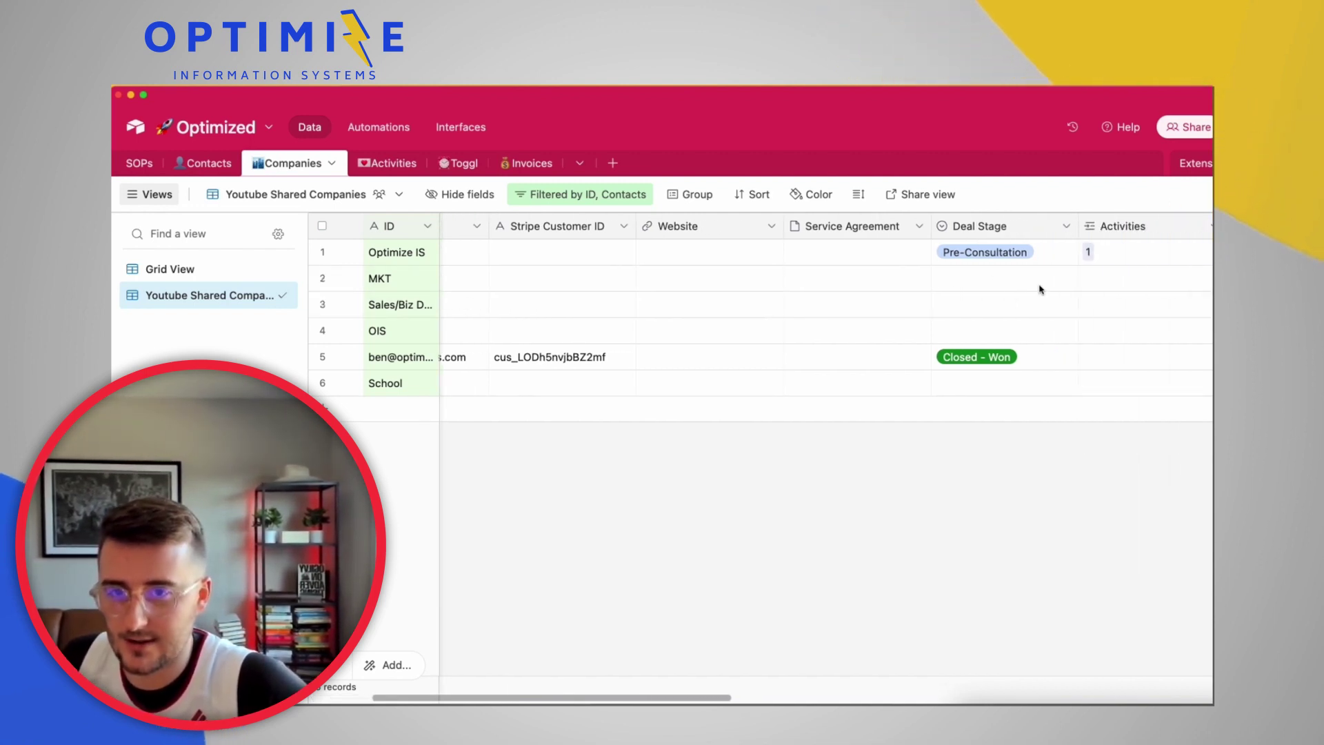
{"action": "right_click", "coordinate": [974, 226]}
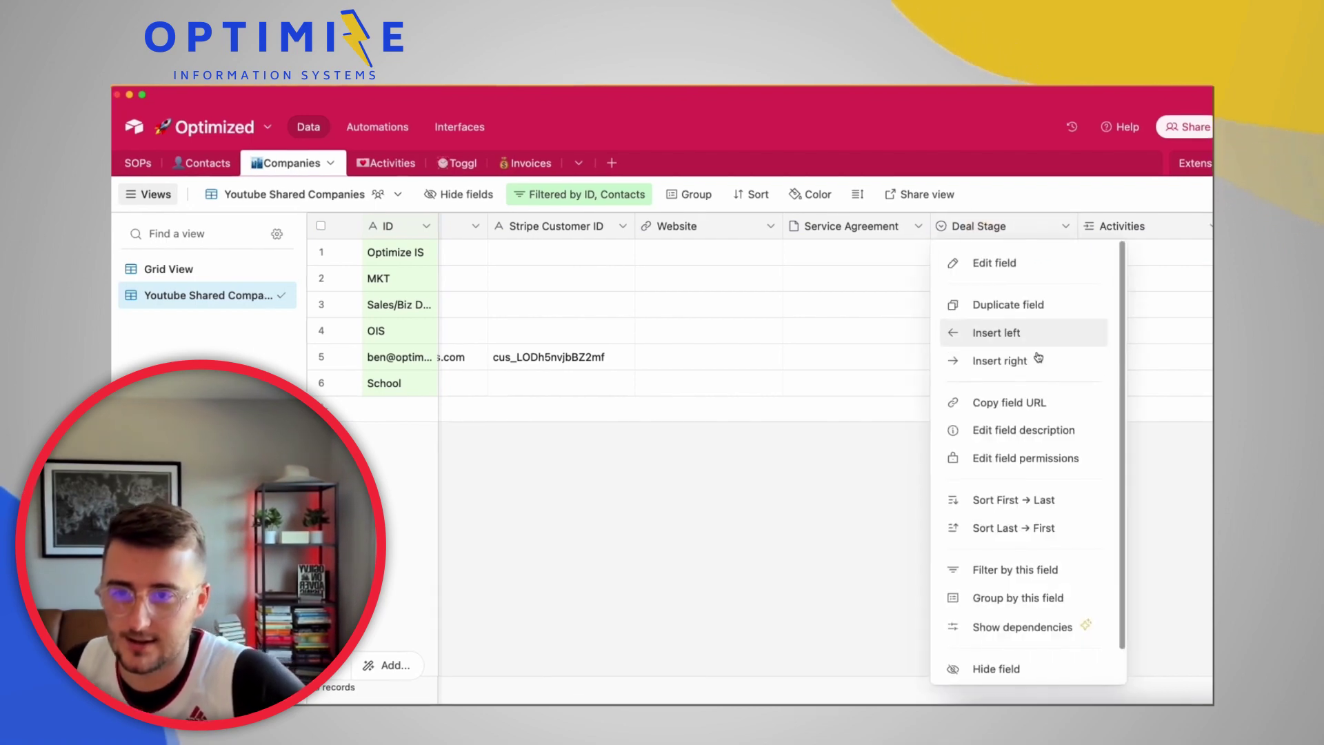
{"action": "left_click", "coordinate": [884, 371]}
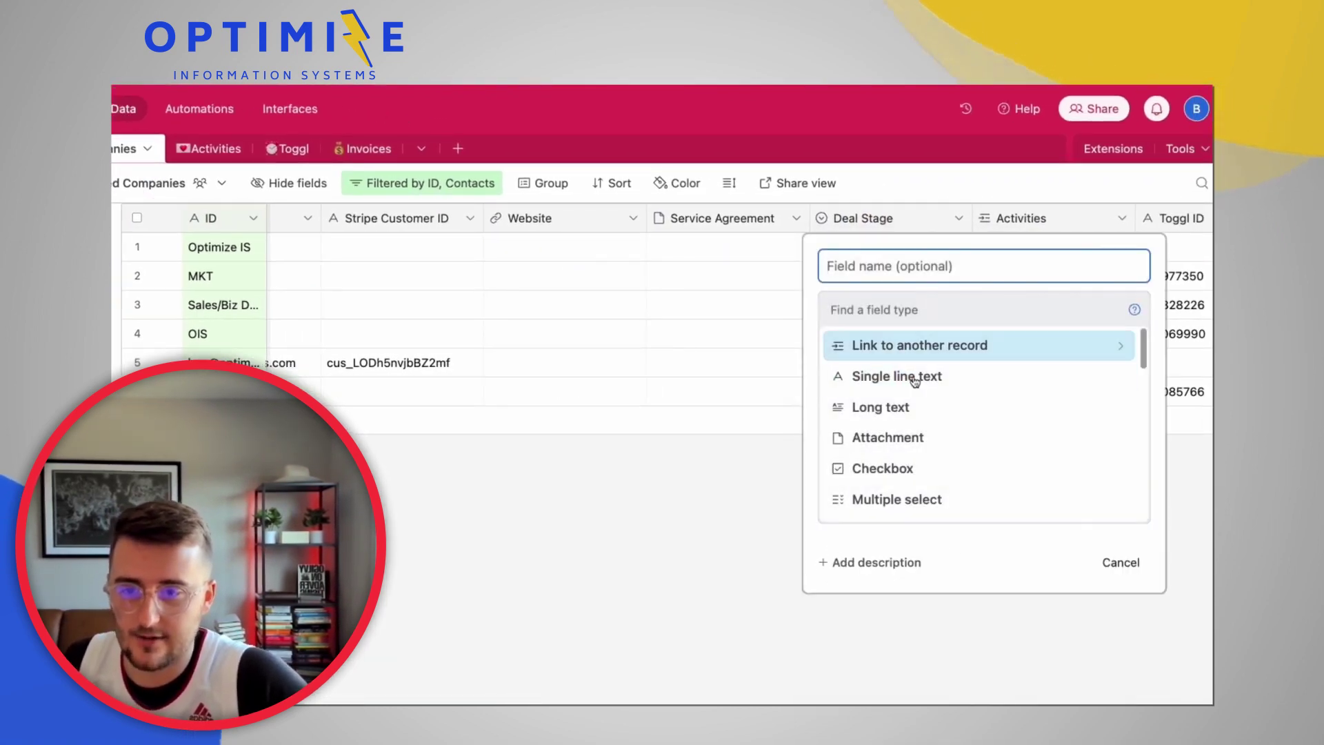
{"action": "left_click", "coordinate": [938, 474]}
{"action": "left_click", "coordinate": [868, 275]}
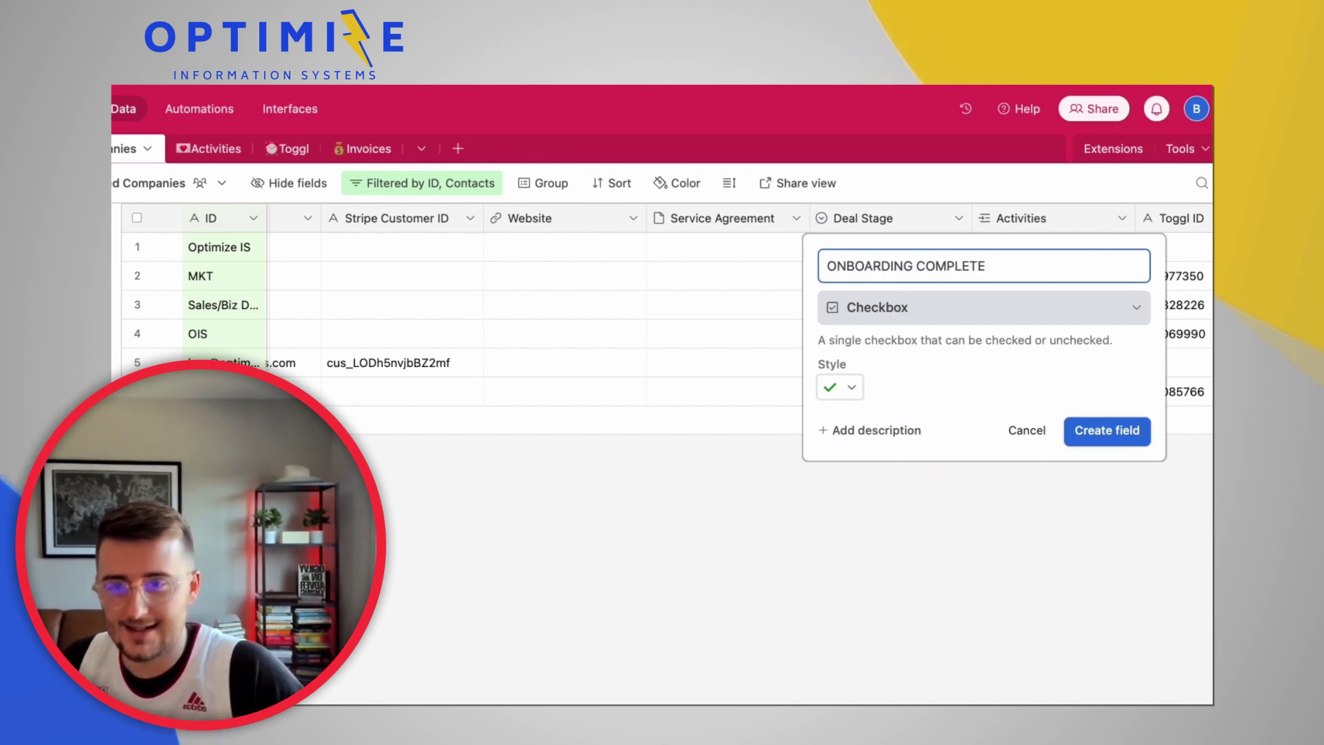
{"action": "key", "text": "Return"}
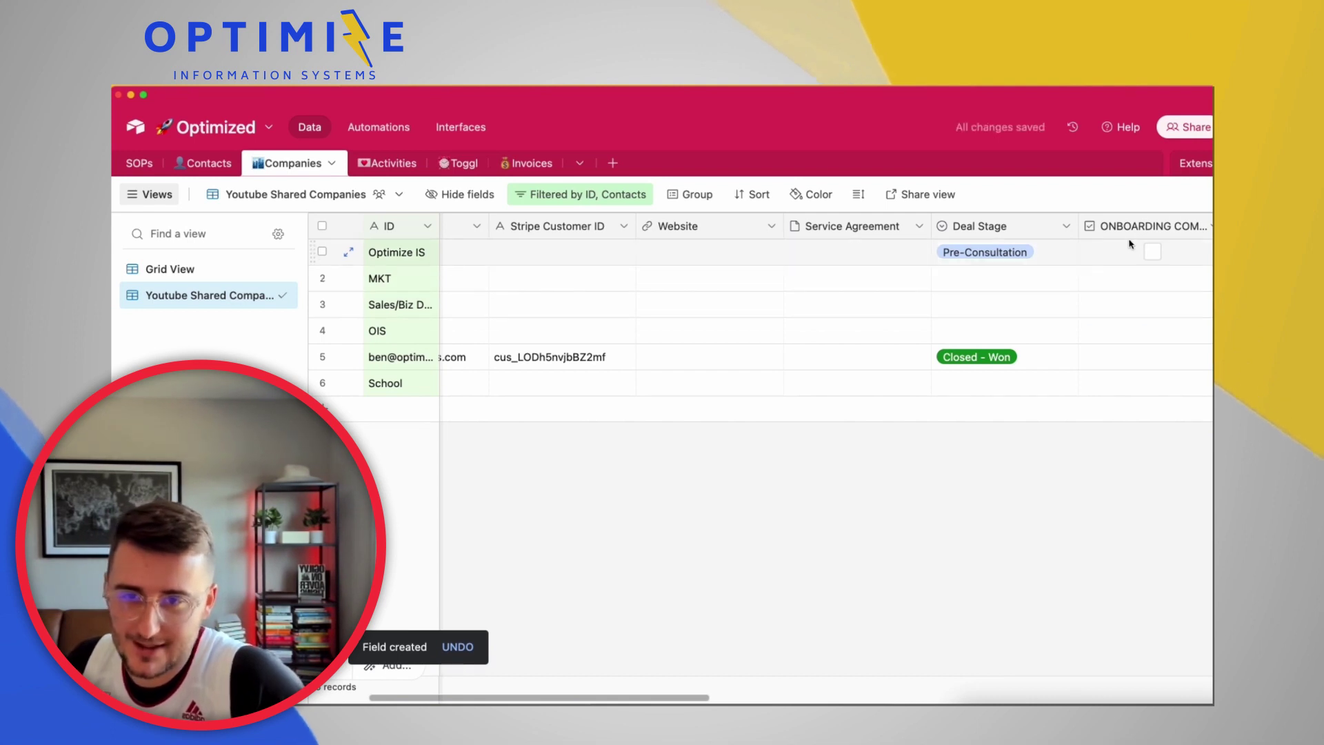
Tick ONBOARDING COMPLETE on the row 5 Closed - Won record, then go to Automations
{"action": "left_click", "coordinate": [917, 358]}
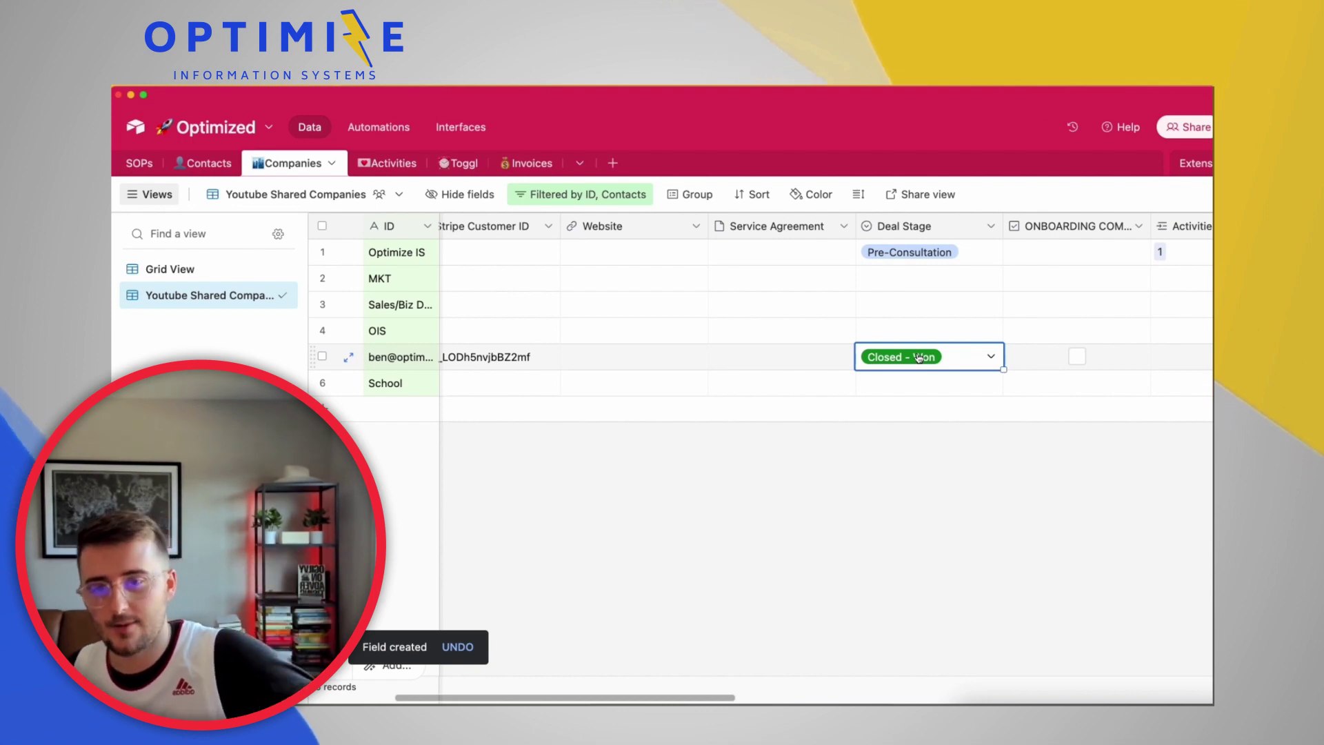
{"action": "left_click", "coordinate": [1080, 359]}
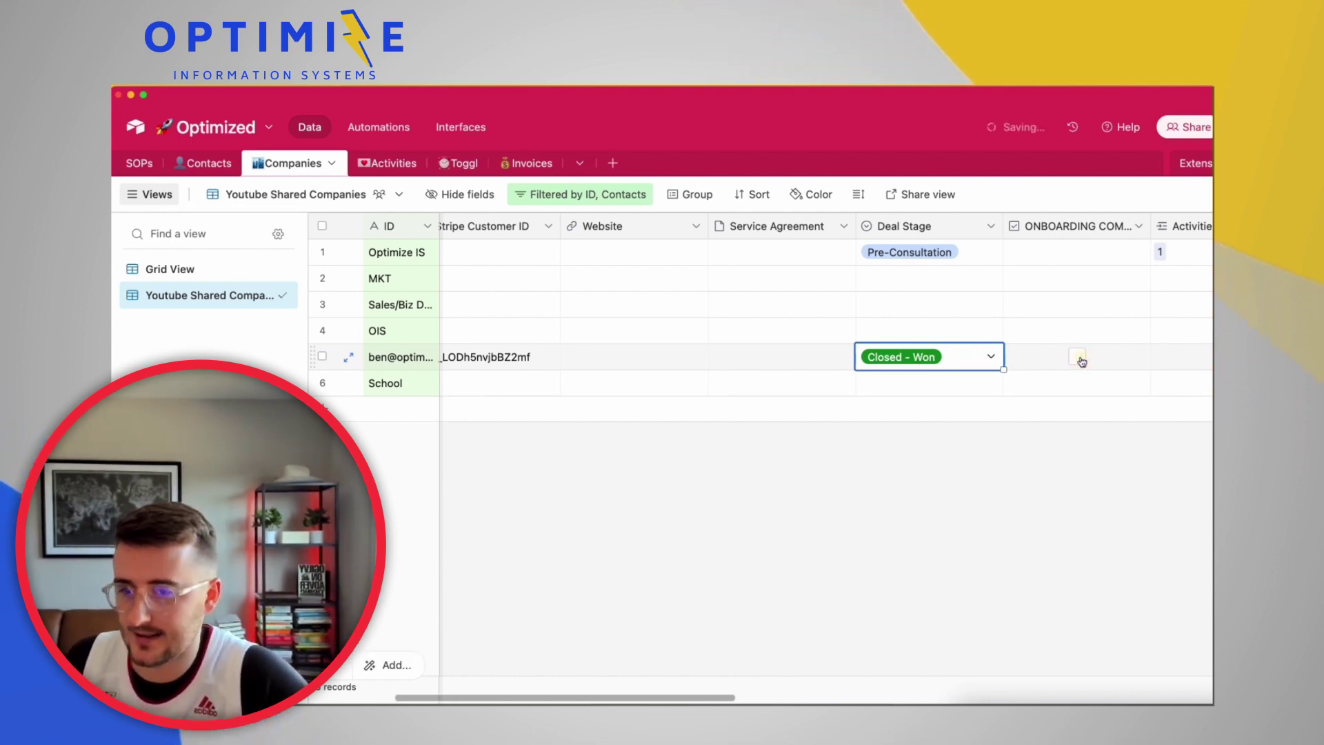
{"action": "left_click", "coordinate": [380, 128]}
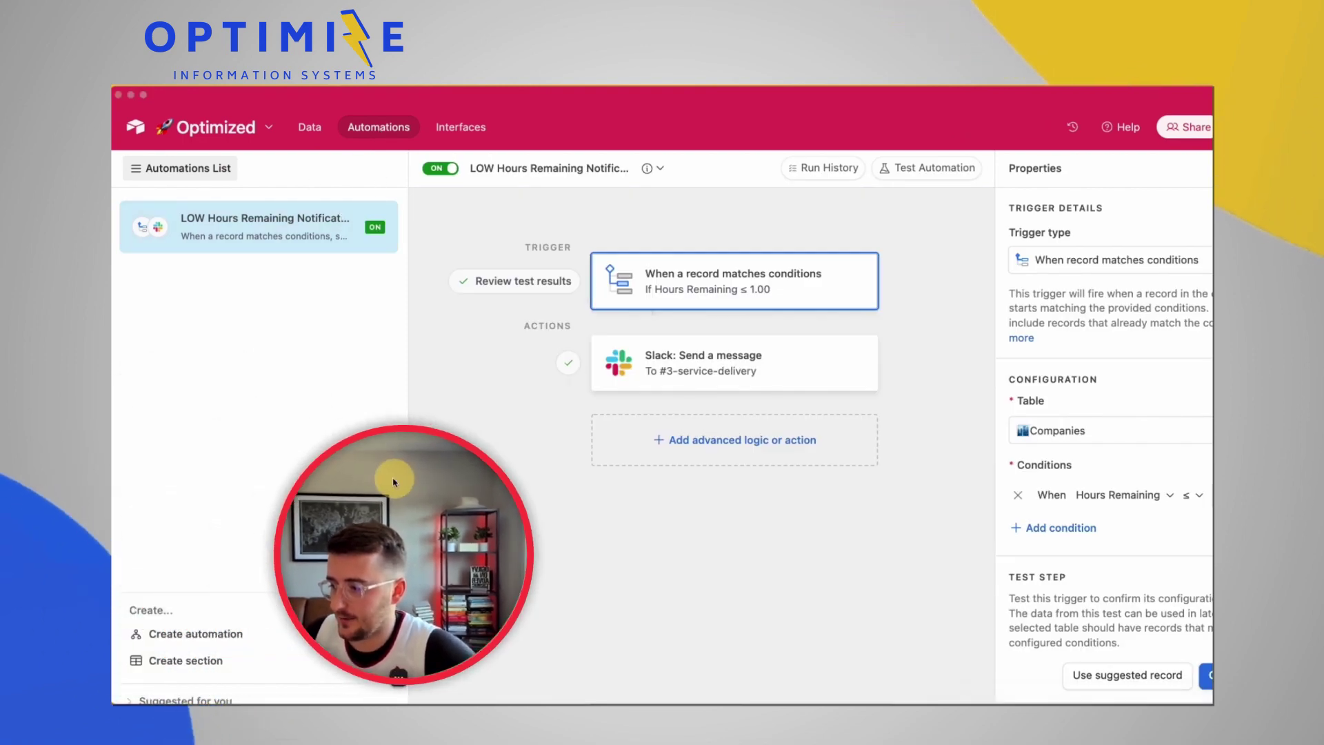
Create a blank automation and name it 'Onbaording -> Trigger Make Webhook'
{"action": "left_click", "coordinate": [180, 633]}
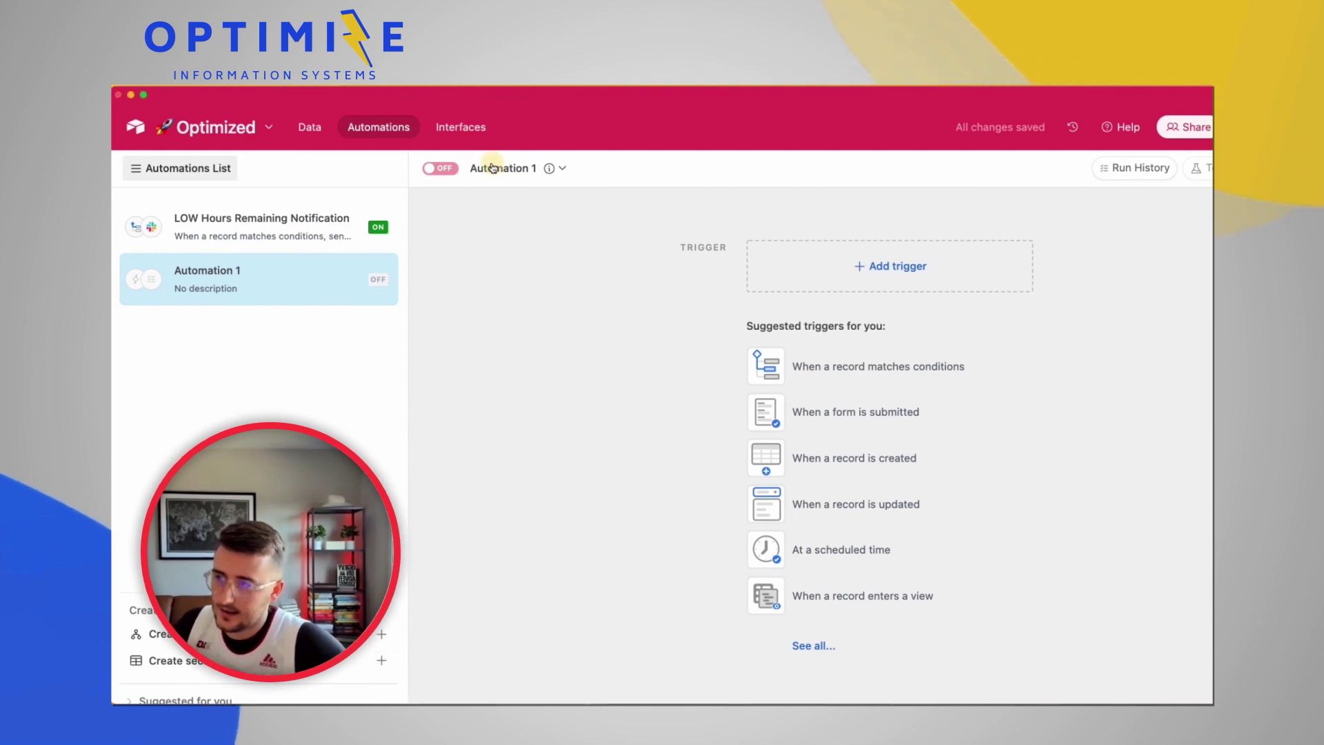
{"action": "type", "text": "O"}
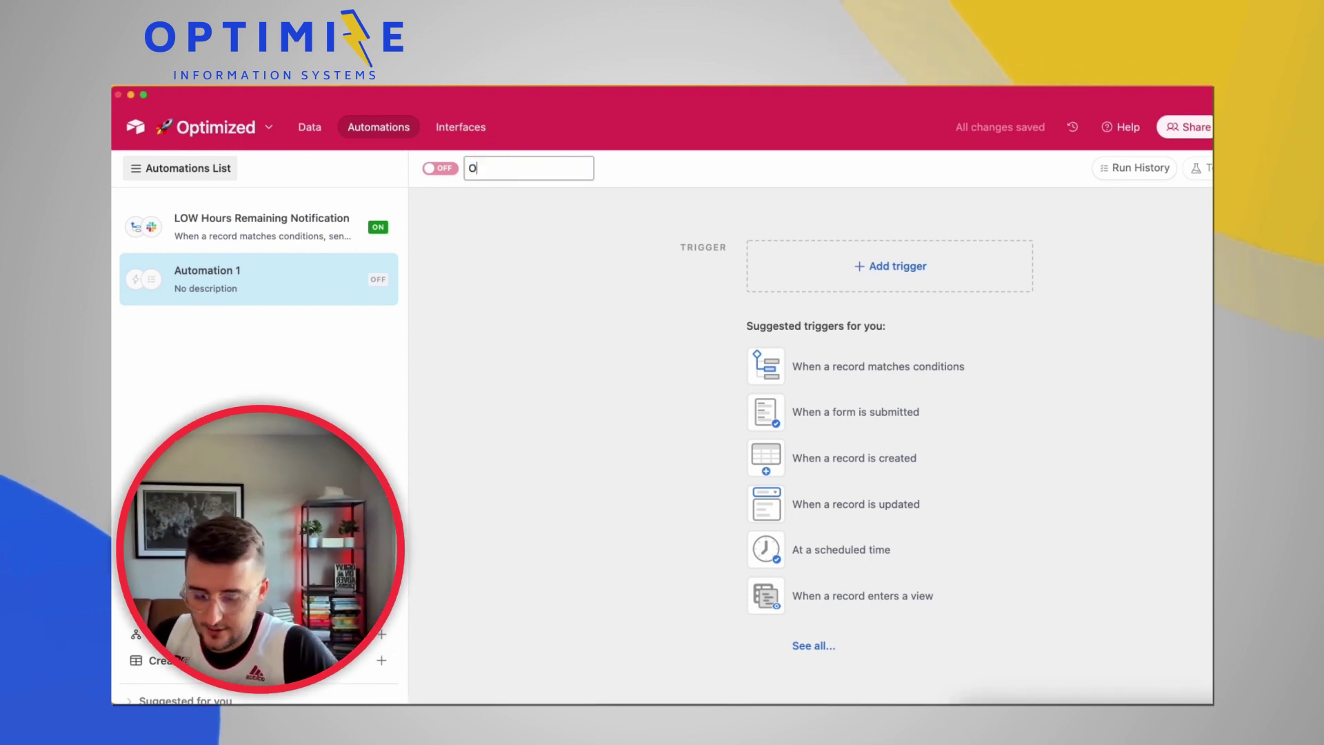
{"action": "type", "text": "NBOARDING"}
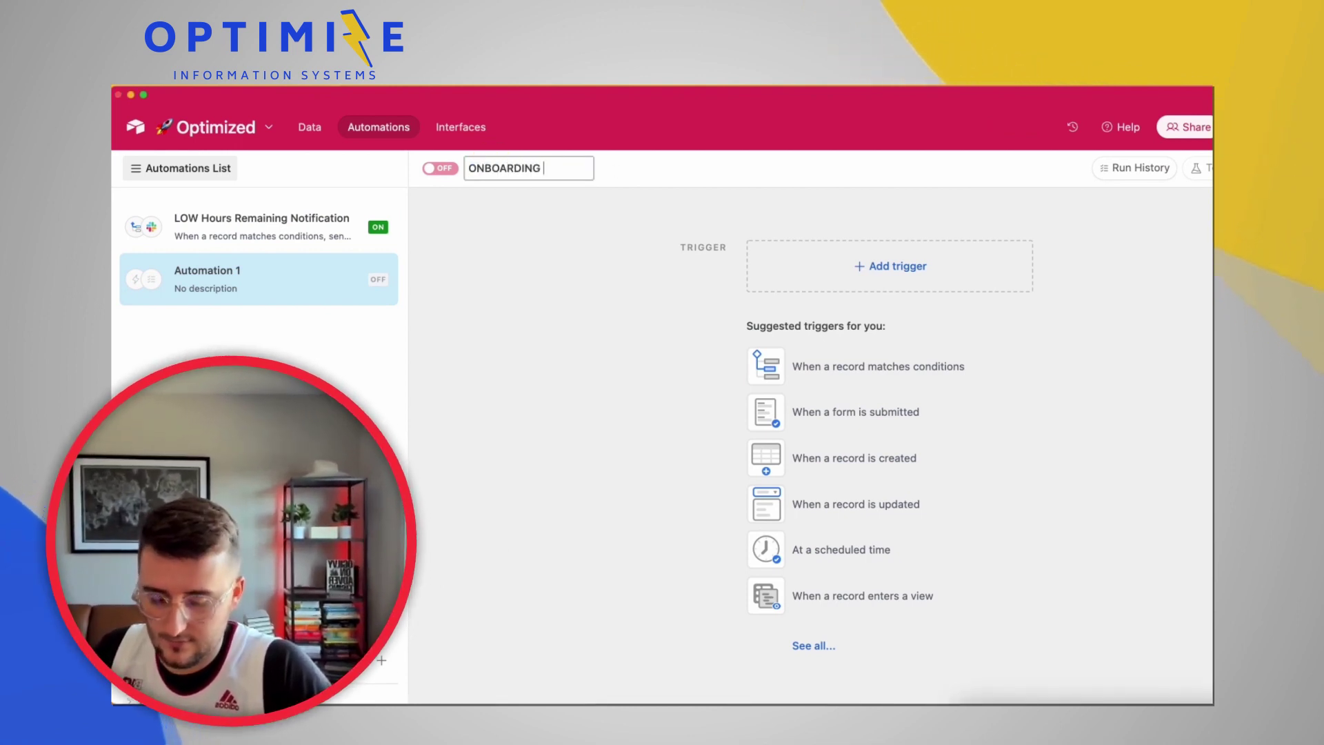
{"action": "key", "text": "super+a"}
{"action": "type", "text": "Onbaordi"}
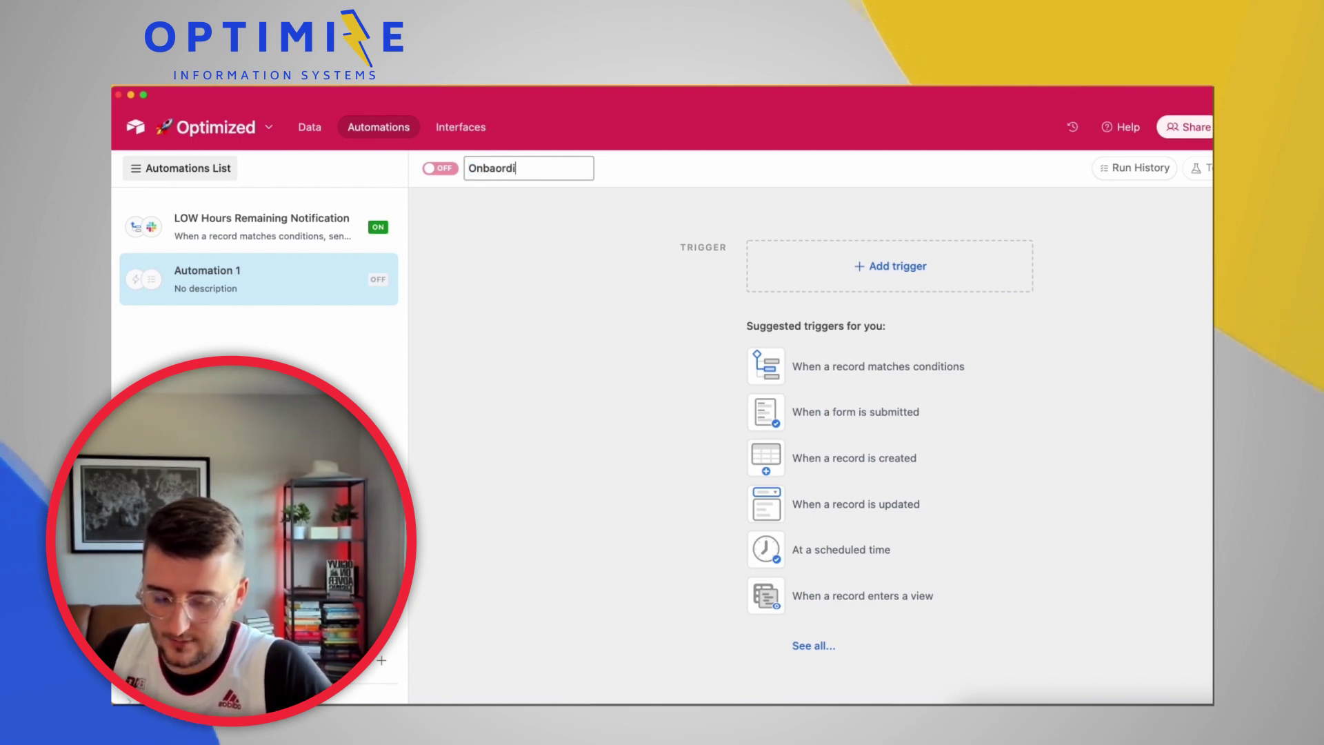
{"action": "type", "text": "ng -> Trigge"}
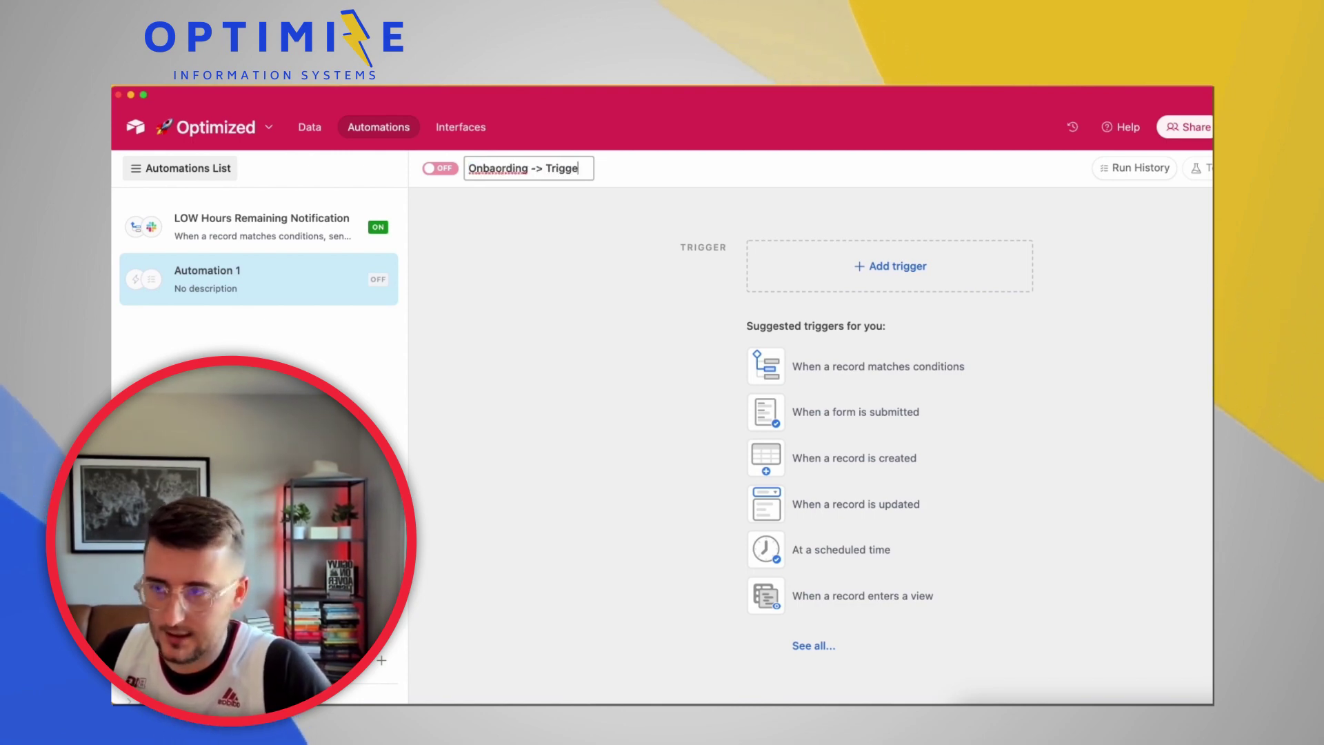
{"action": "type", "text": "r Make Webhook"}
{"action": "key", "text": "Return"}
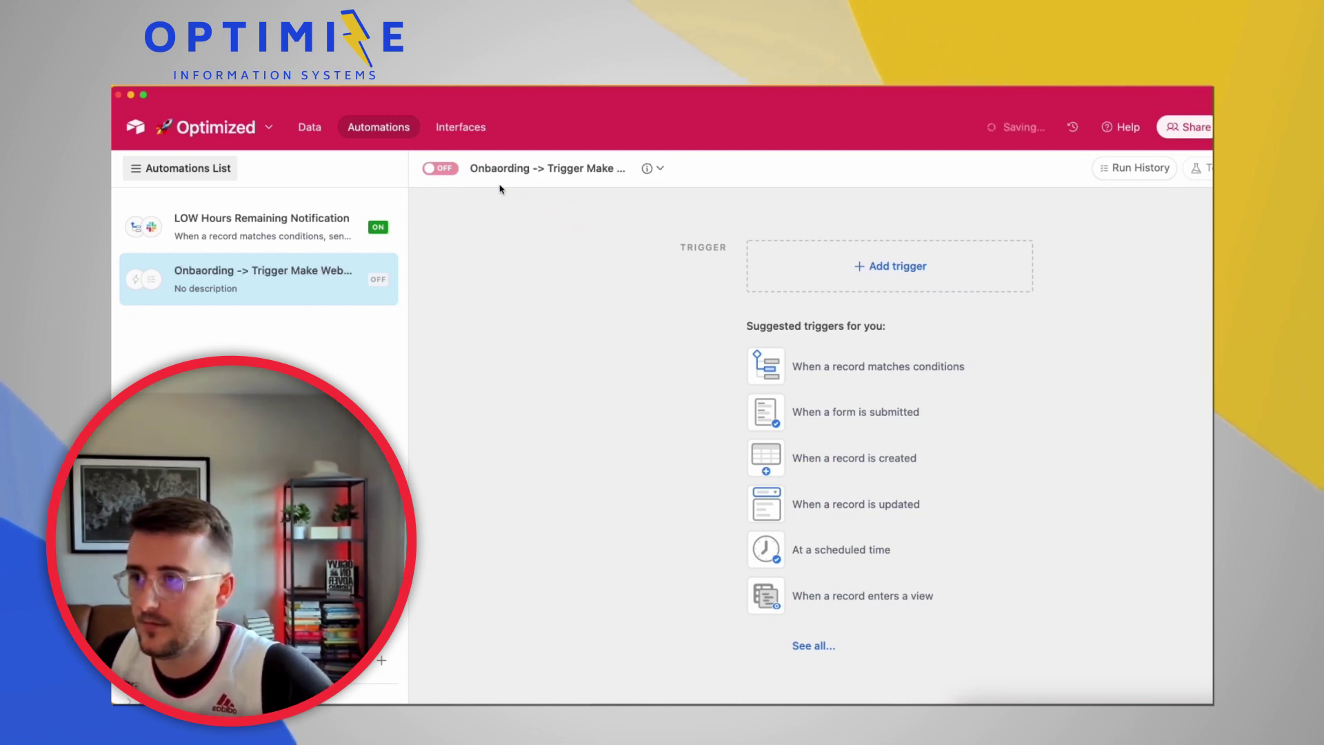
Check the spelling suggestion for 'Onbaording' in the name, leaving it unchanged for now
{"action": "left_click", "coordinate": [488, 170]}
{"action": "left_click", "coordinate": [535, 172]}
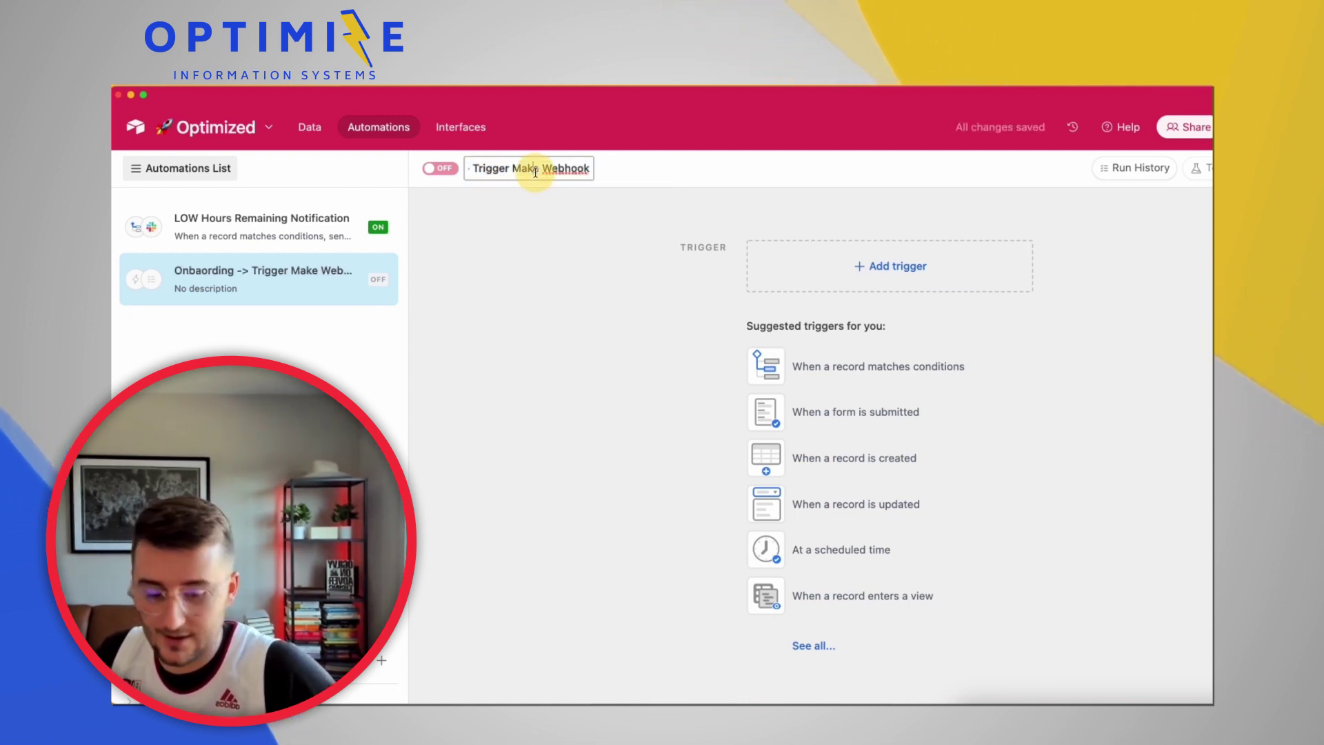
{"action": "key", "text": "super+Left"}
{"action": "right_click", "coordinate": [507, 172]}
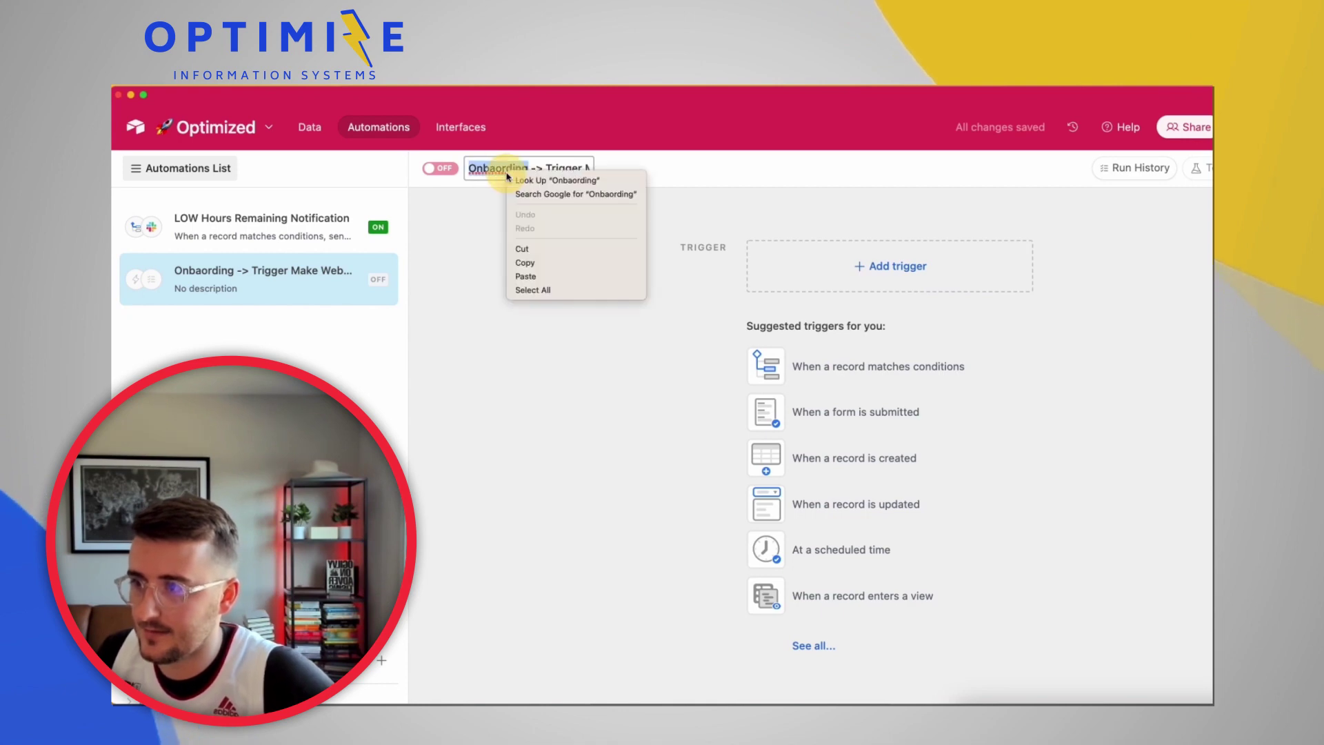
{"action": "left_click", "coordinate": [482, 253]}
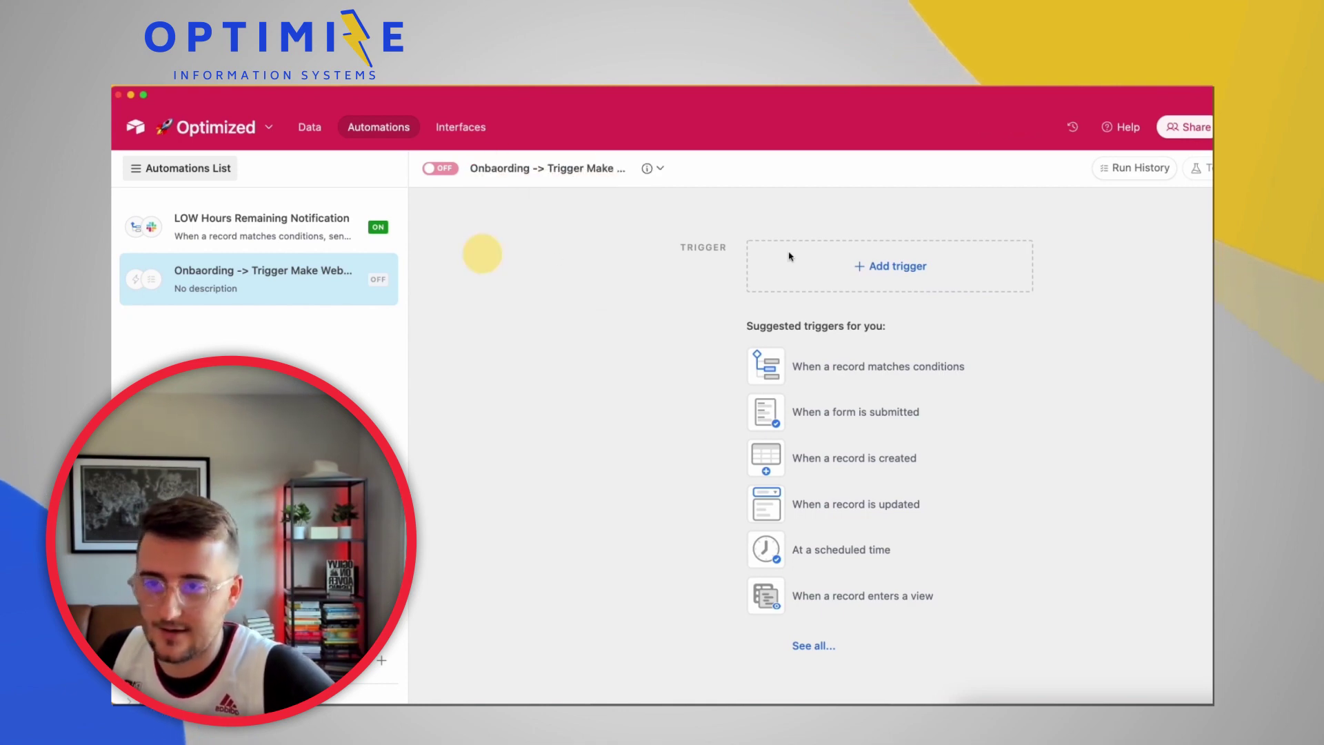
{"action": "left_click", "coordinate": [888, 275]}
Set a 'When a record matches conditions' trigger on the Companies table and add a condition
{"action": "left_click", "coordinate": [913, 325]}
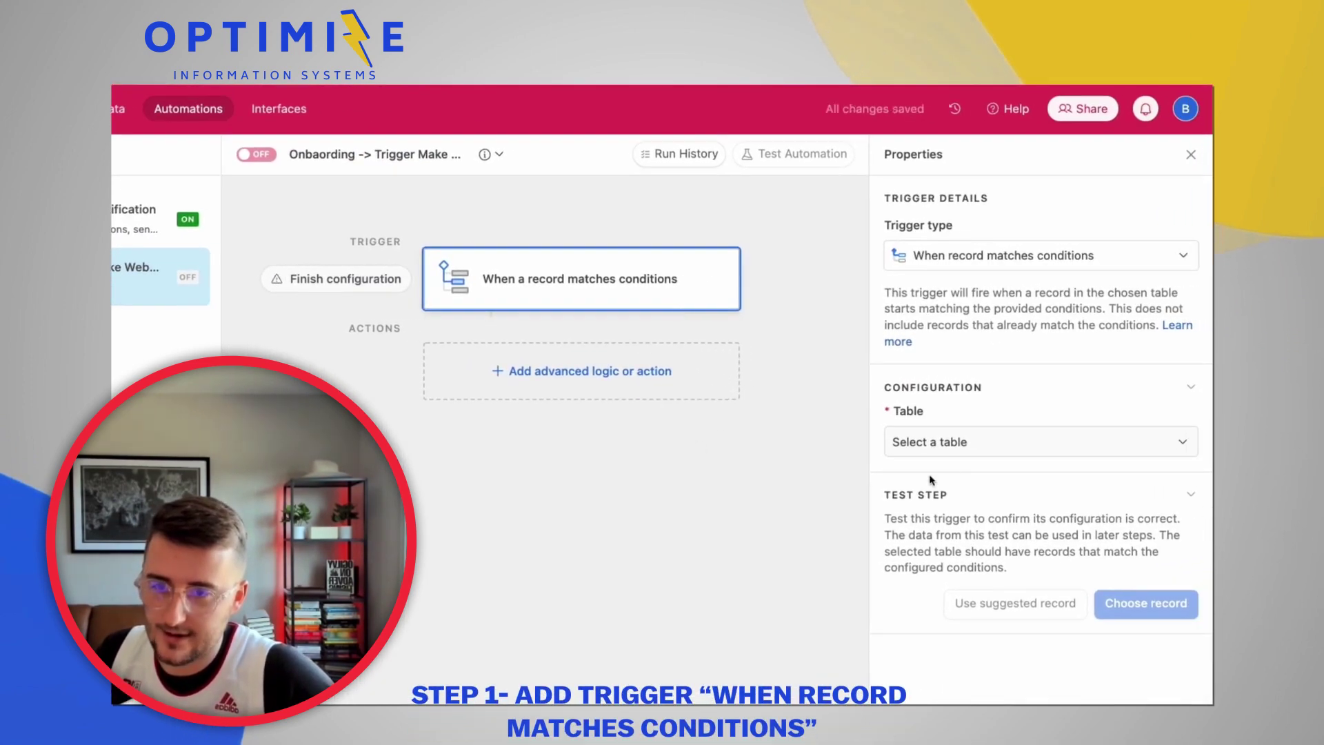
{"action": "left_click", "coordinate": [962, 440]}
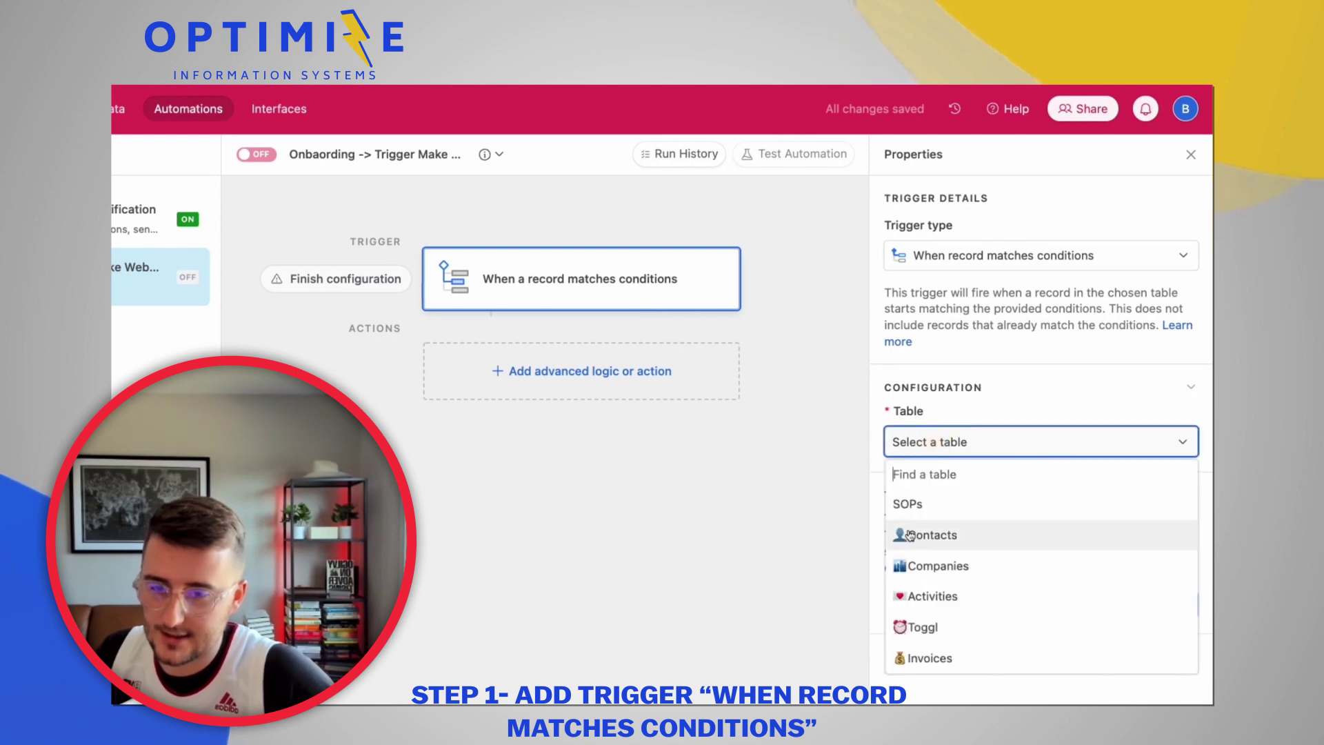
{"action": "left_click", "coordinate": [918, 567]}
{"action": "left_click", "coordinate": [928, 512]}
{"action": "left_click", "coordinate": [984, 518]}
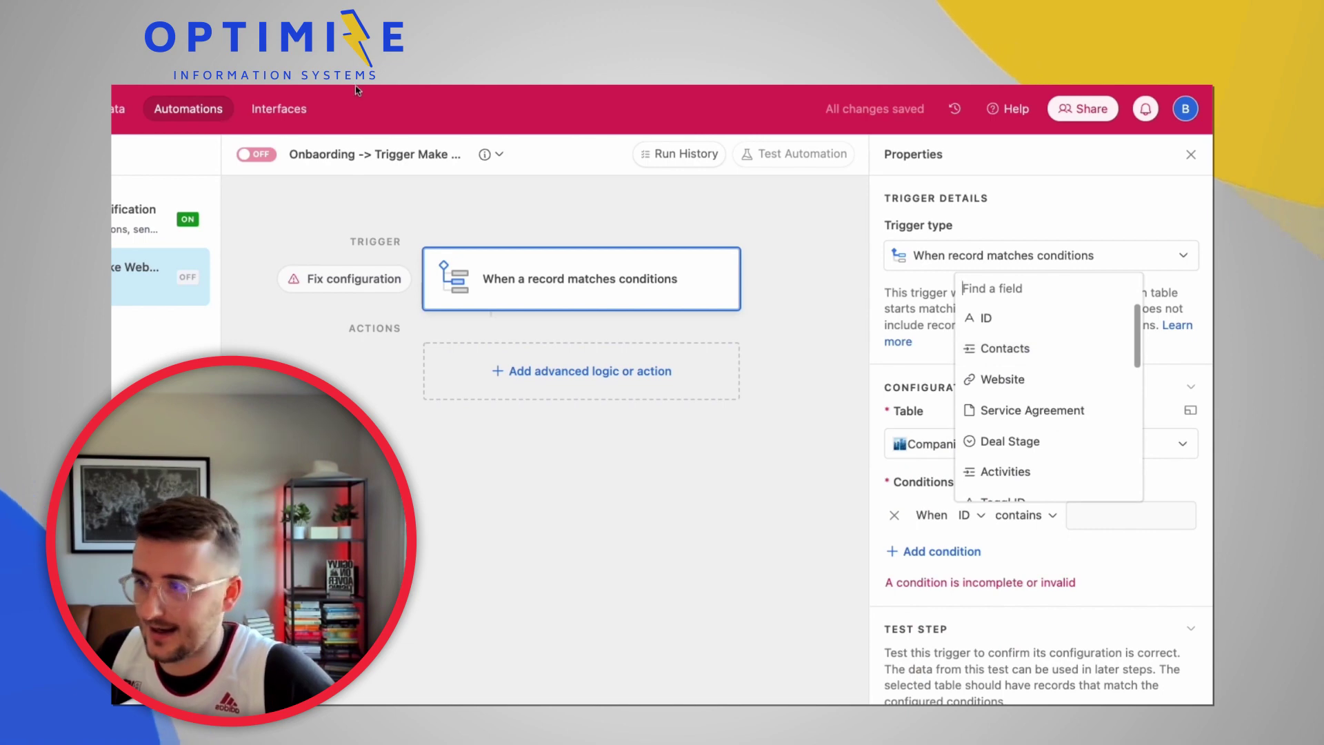
Correct the automation name's spelling to 'Onboarding -> Trigger Make Webhook'
{"action": "left_click", "coordinate": [314, 161]}
{"action": "key", "text": "Left"}
{"action": "type", "text": "Onbaording ->"}
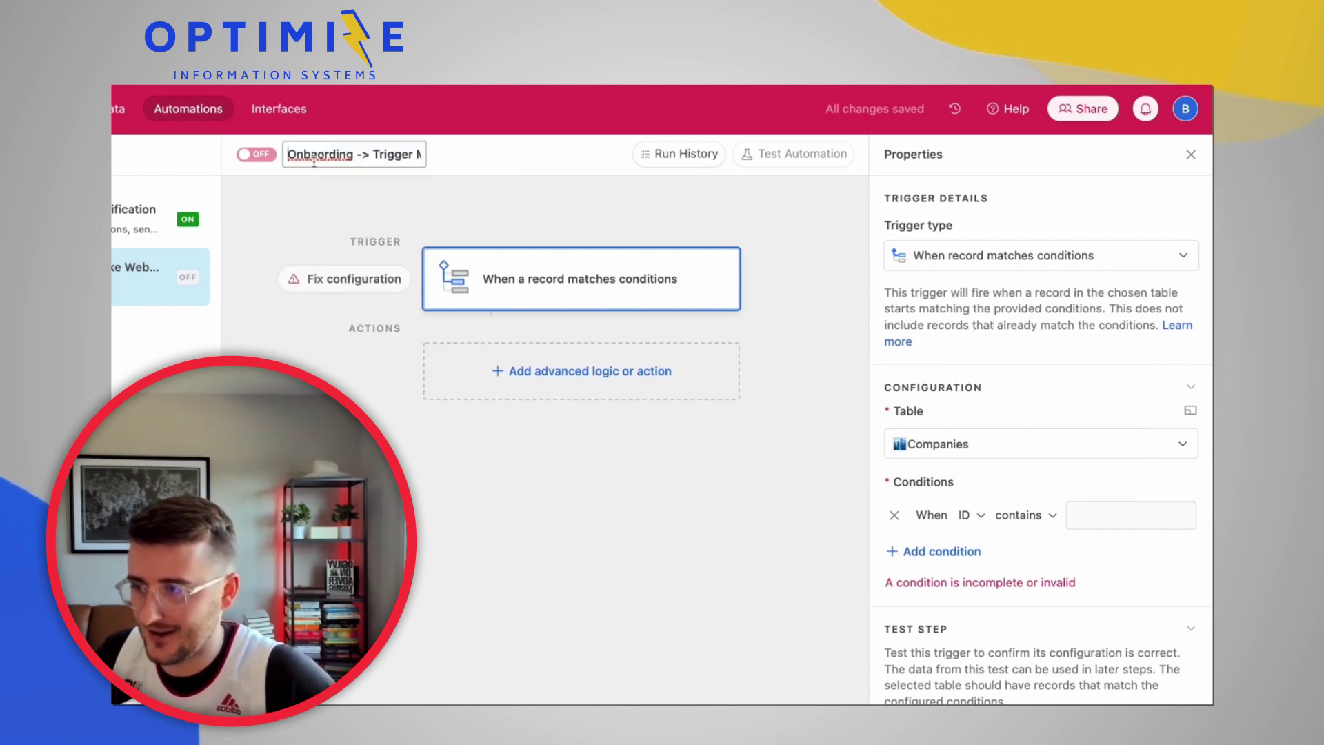
{"action": "right_click", "coordinate": [312, 160]}
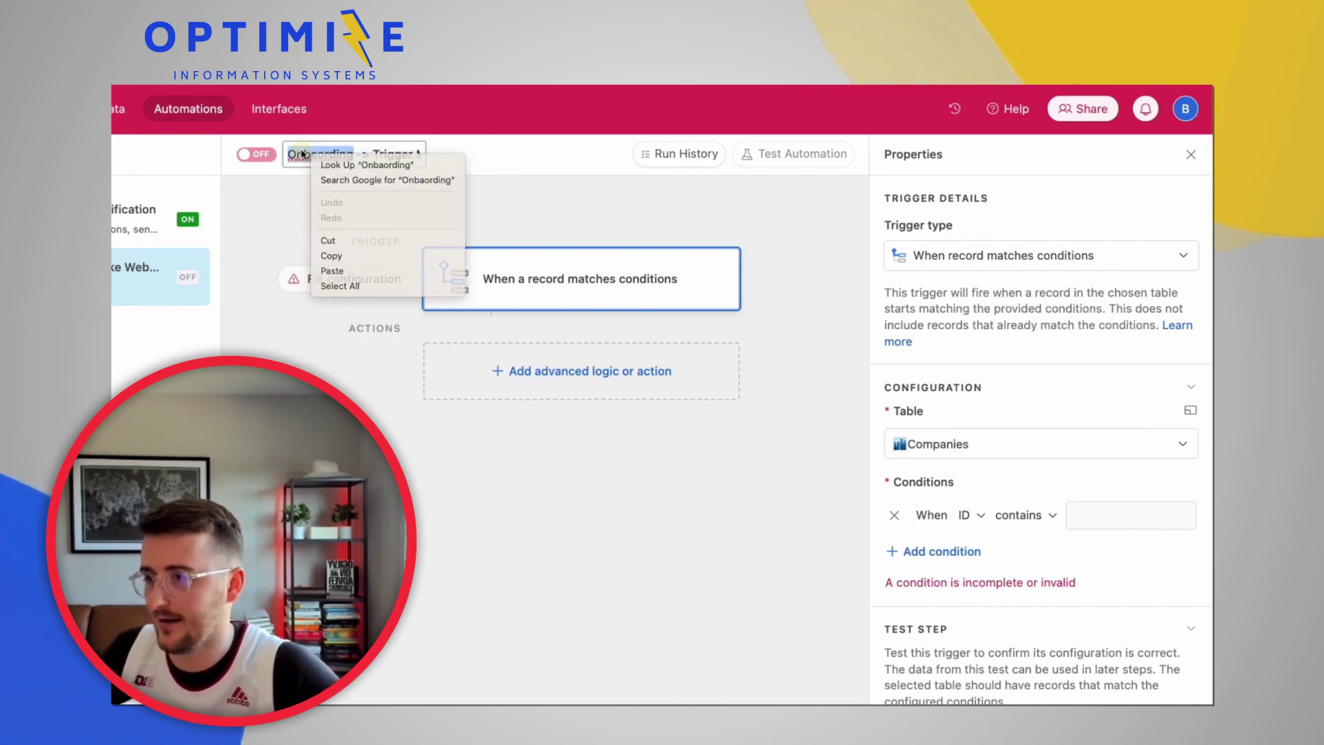
{"action": "key", "text": "Escape"}
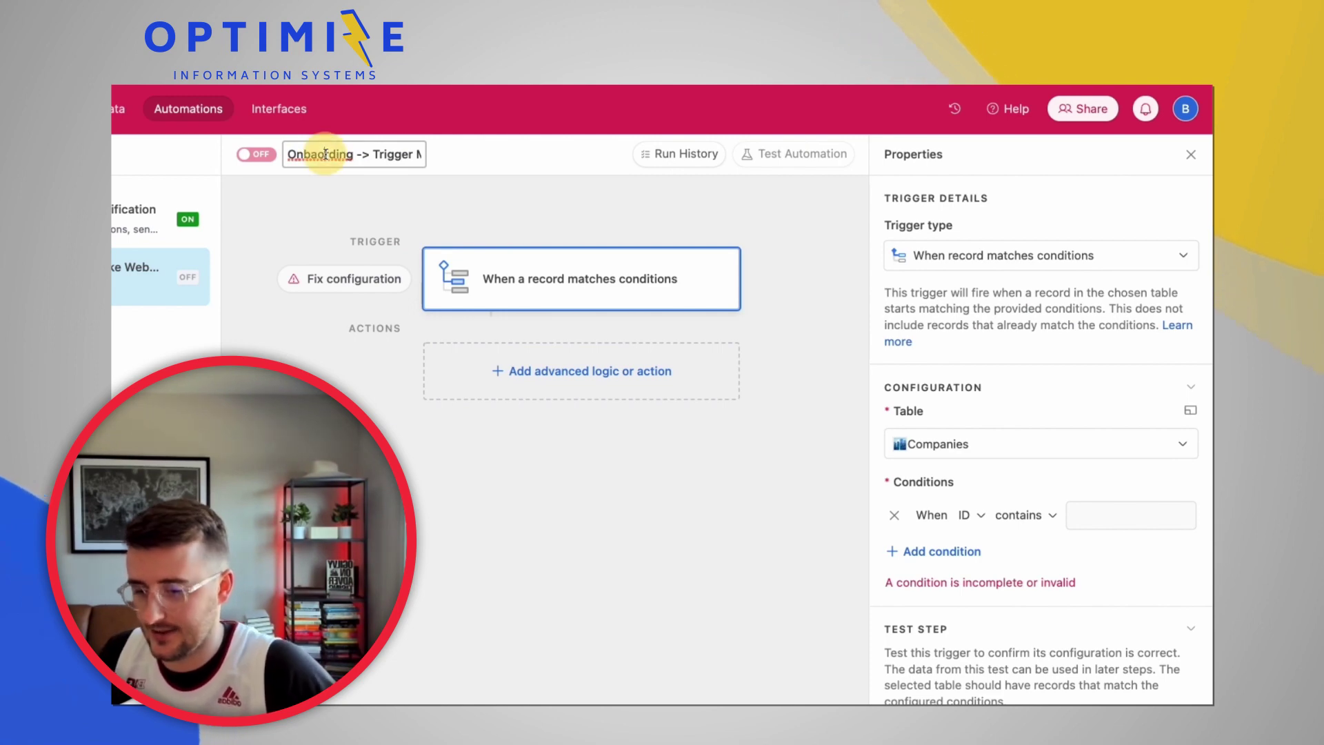
{"action": "left_click", "coordinate": [282, 198]}
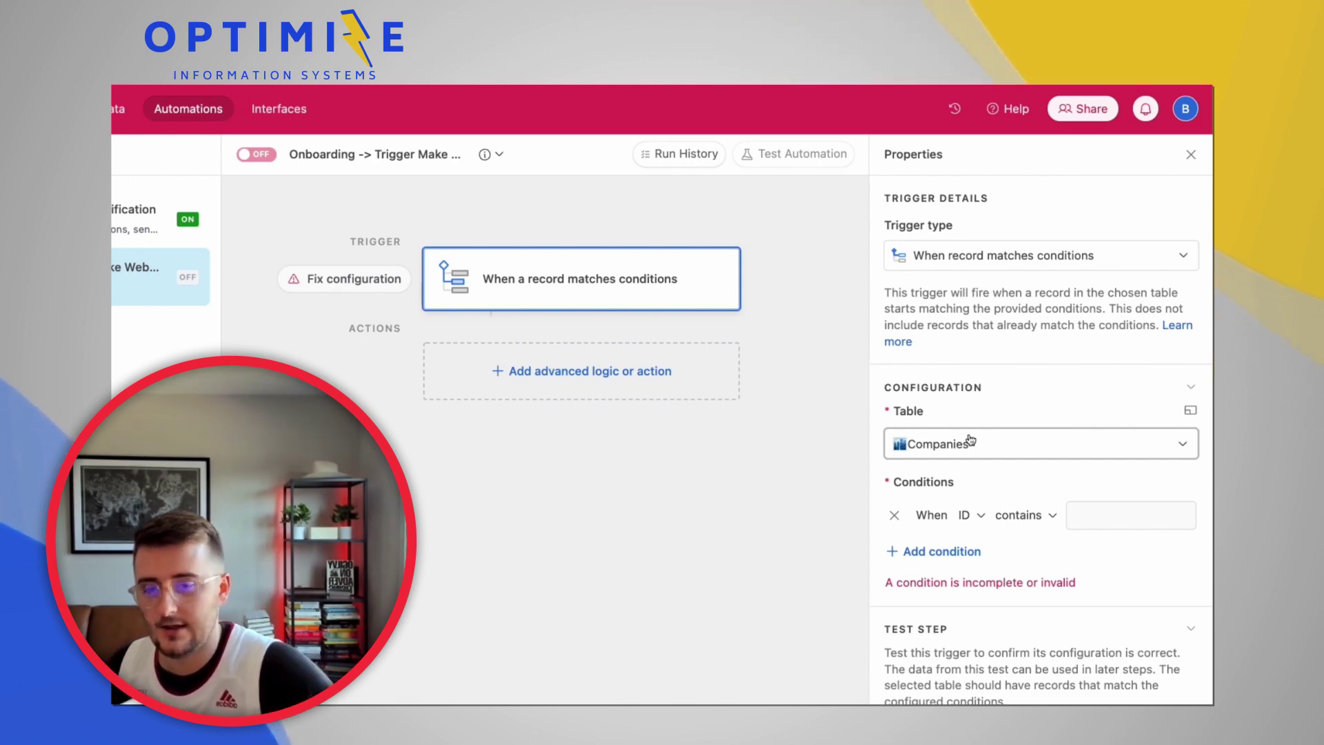
Make the first condition Deal Stage is Closed - Won
{"action": "left_click", "coordinate": [968, 515]}
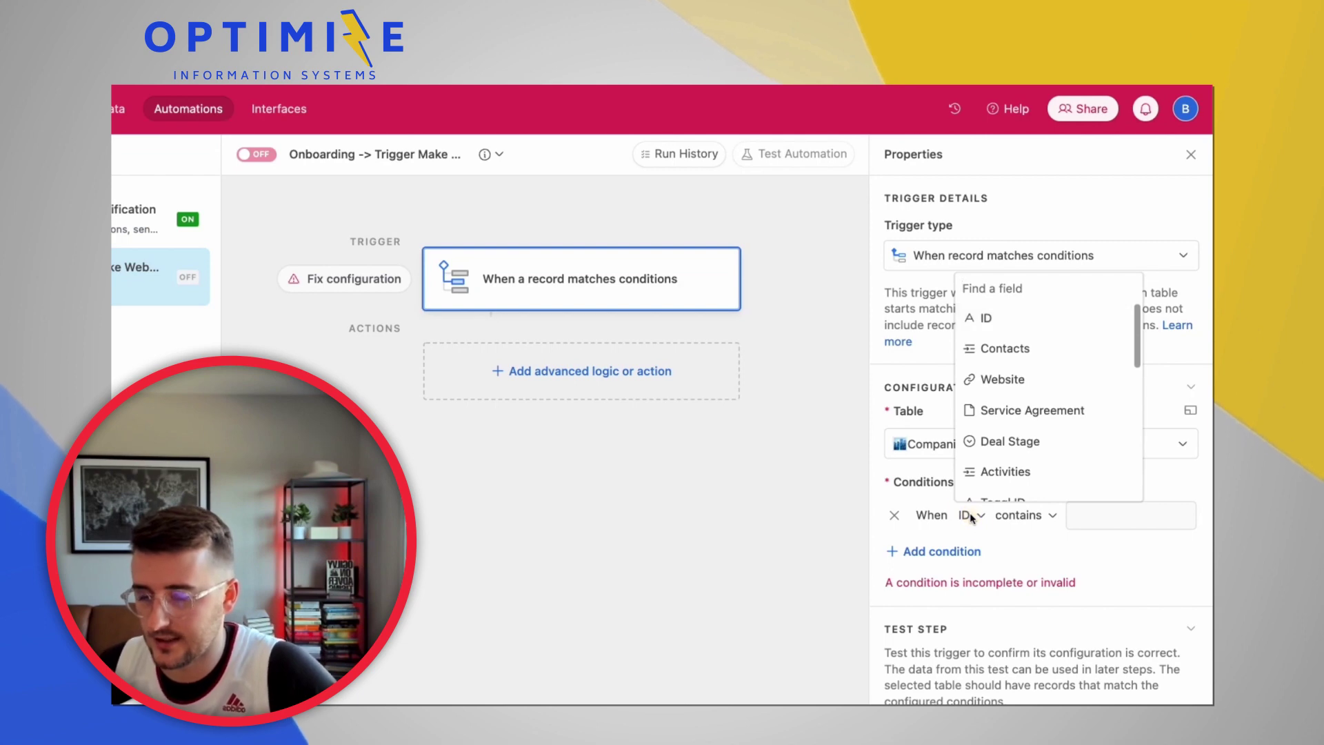
{"action": "scroll", "coordinate": [1015, 392], "scroll_direction": "down", "scroll_amount": 1}
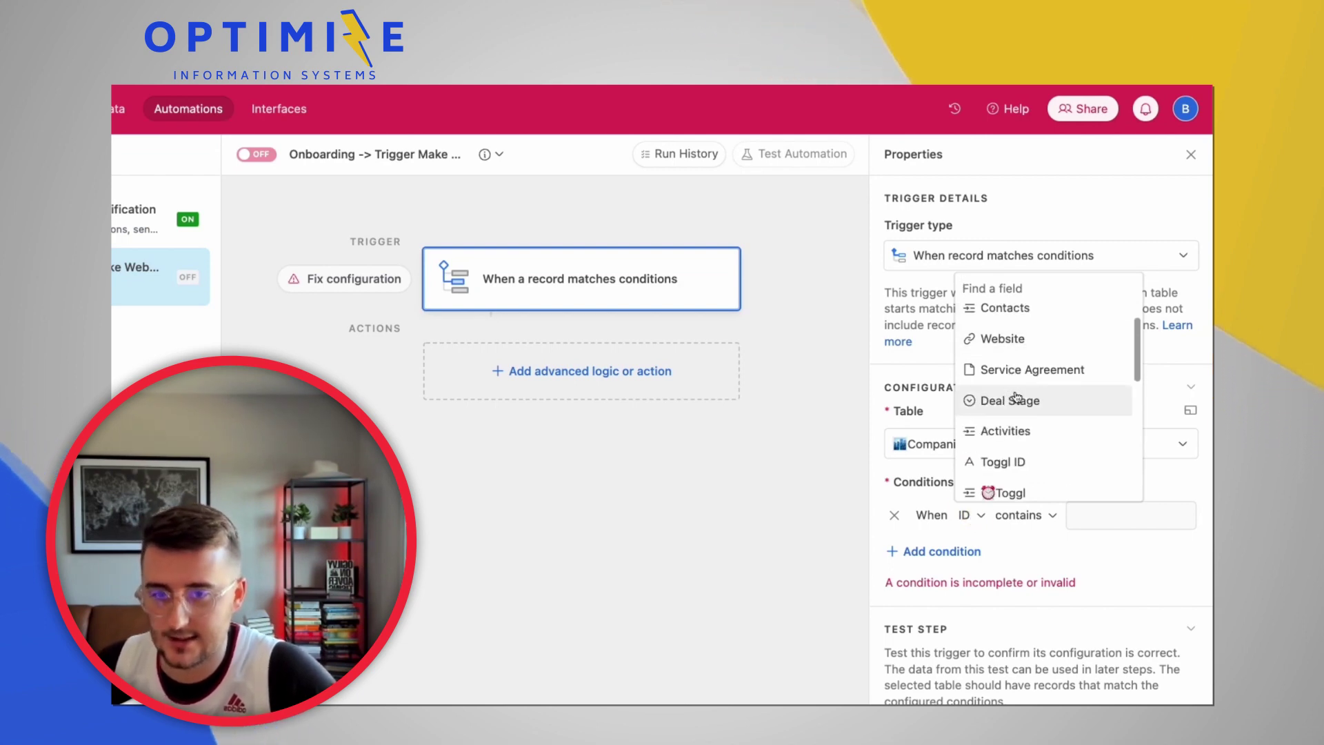
{"action": "left_click", "coordinate": [1015, 399]}
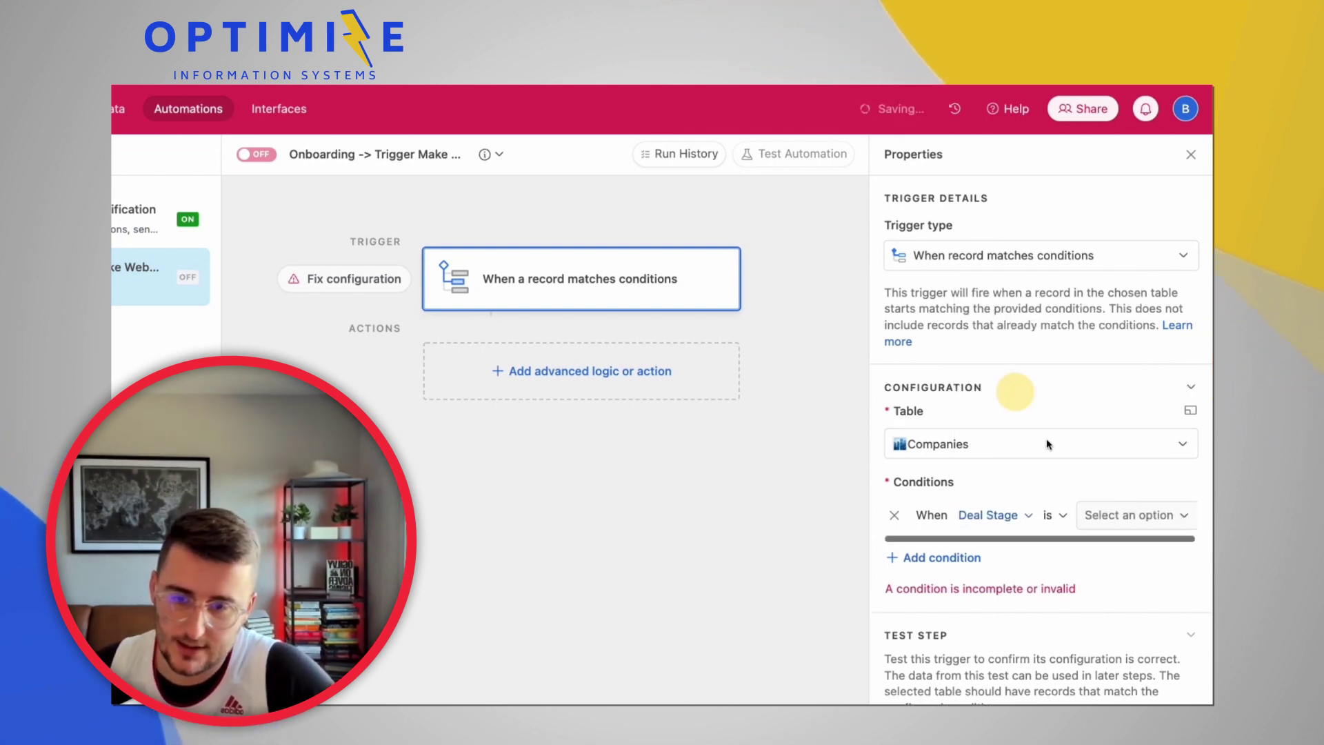
{"action": "left_click", "coordinate": [1118, 519]}
{"action": "left_click", "coordinate": [1118, 489]}
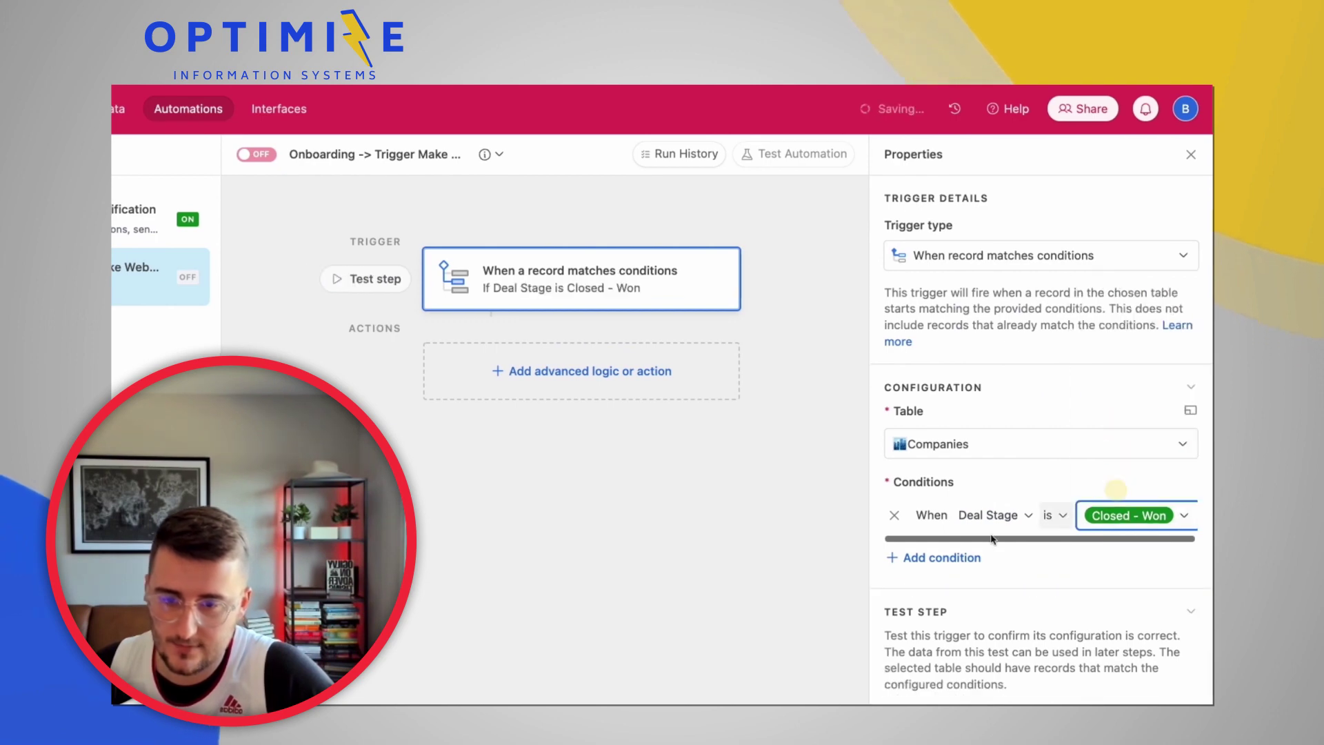
Add a second condition requiring ONBOARDING COMPLETE to be unchecked
{"action": "left_click", "coordinate": [950, 560]}
{"action": "left_click", "coordinate": [980, 550]}
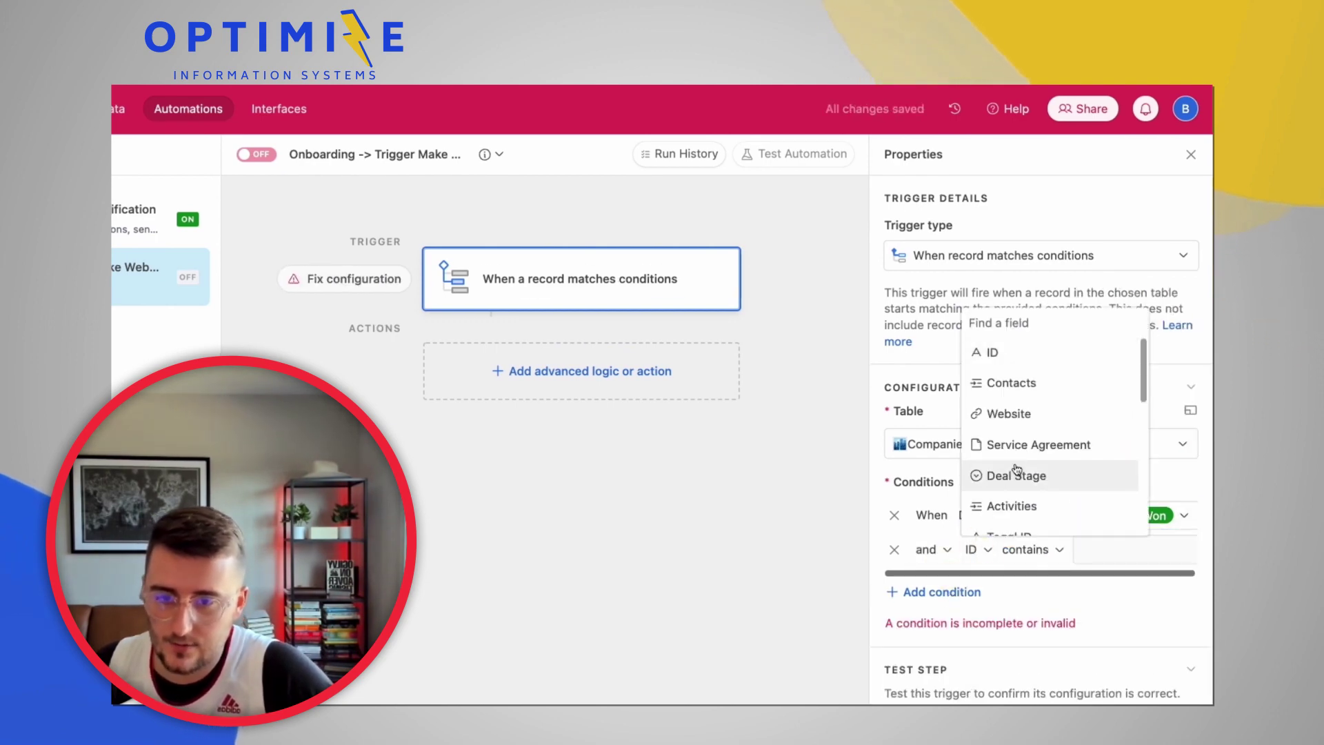
{"action": "scroll", "coordinate": [1018, 472], "scroll_direction": "down", "scroll_amount": 5}
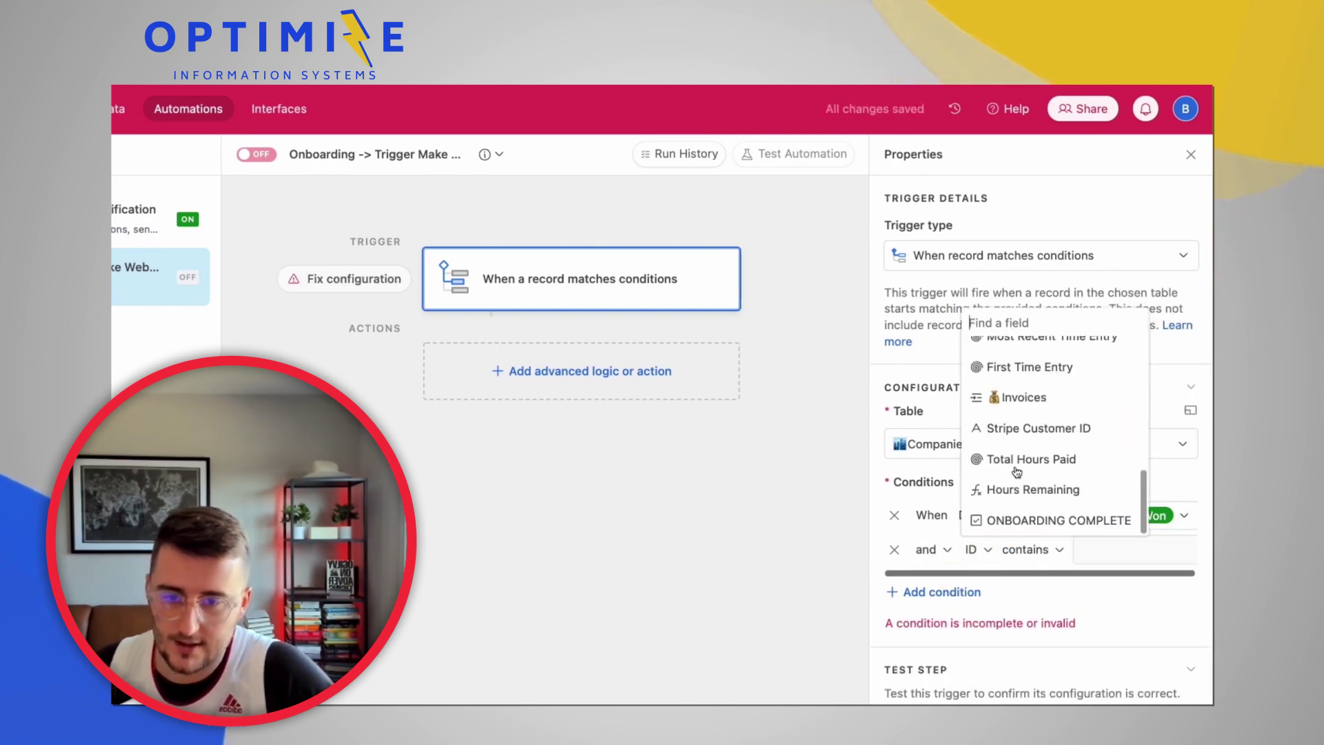
{"action": "left_click", "coordinate": [1019, 522]}
{"action": "scroll", "coordinate": [1124, 626], "scroll_direction": "down", "scroll_amount": 1}
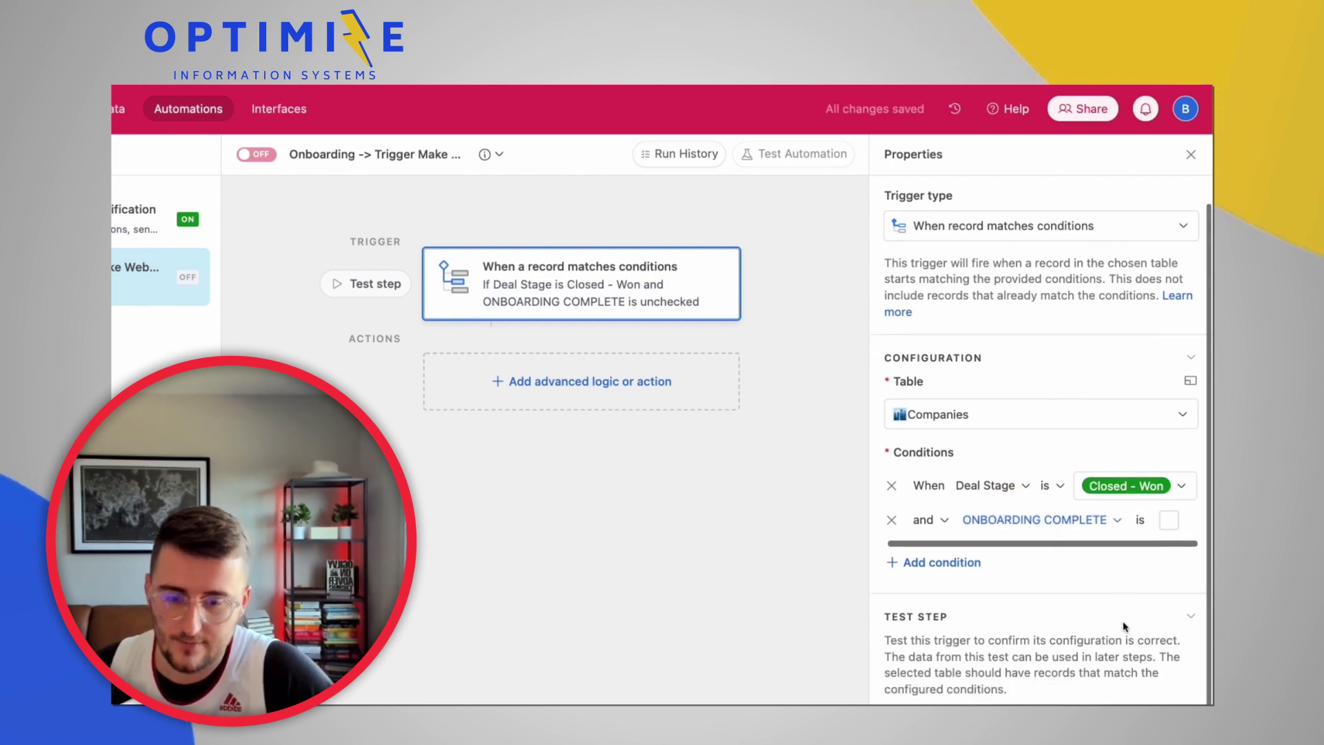
{"action": "scroll", "coordinate": [1124, 627], "scroll_direction": "down", "scroll_amount": 1}
Test the trigger using the Closed - Won company record
{"action": "left_click", "coordinate": [1145, 701]}
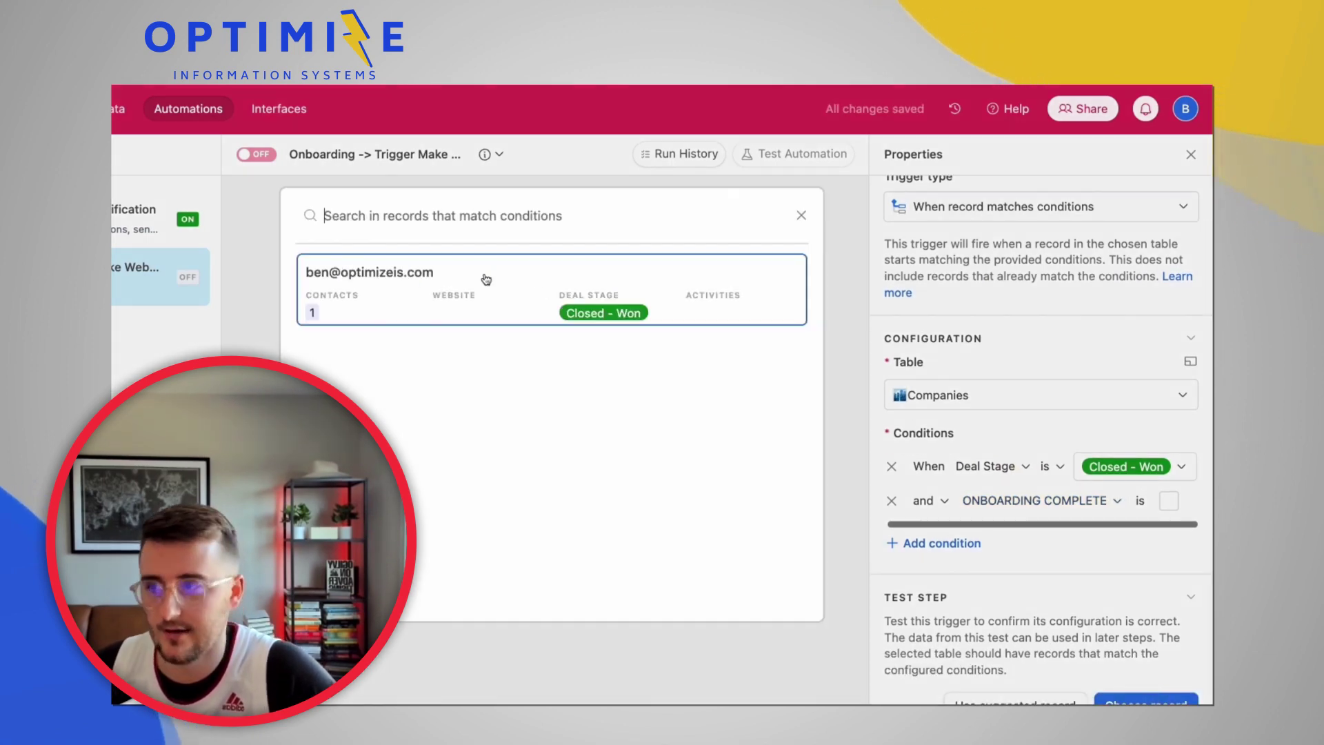
{"action": "left_click", "coordinate": [486, 279]}
{"action": "scroll", "coordinate": [940, 506], "scroll_direction": "down", "scroll_amount": 1}
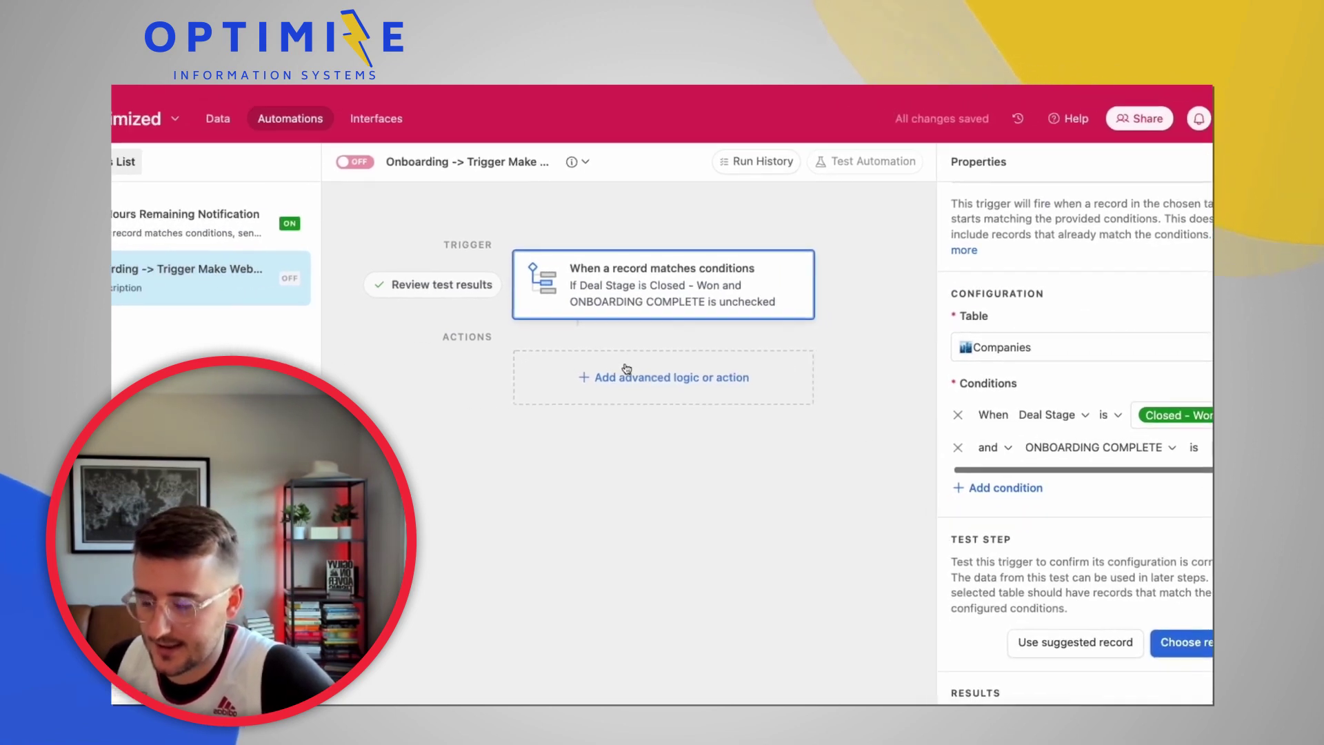
Add a Run script action and replace its default code with the pasted webhook fetch script
{"action": "left_click", "coordinate": [709, 376]}
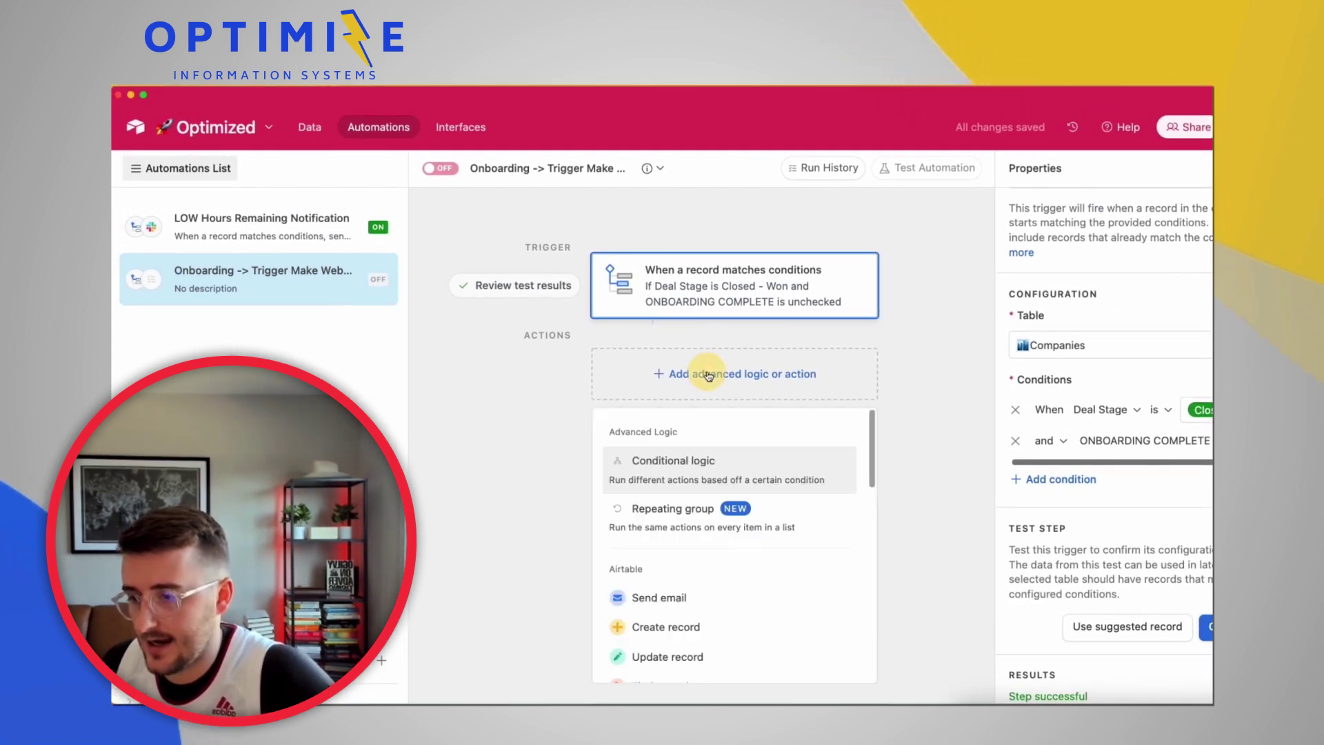
{"action": "scroll", "coordinate": [709, 624], "scroll_direction": "down", "scroll_amount": 2}
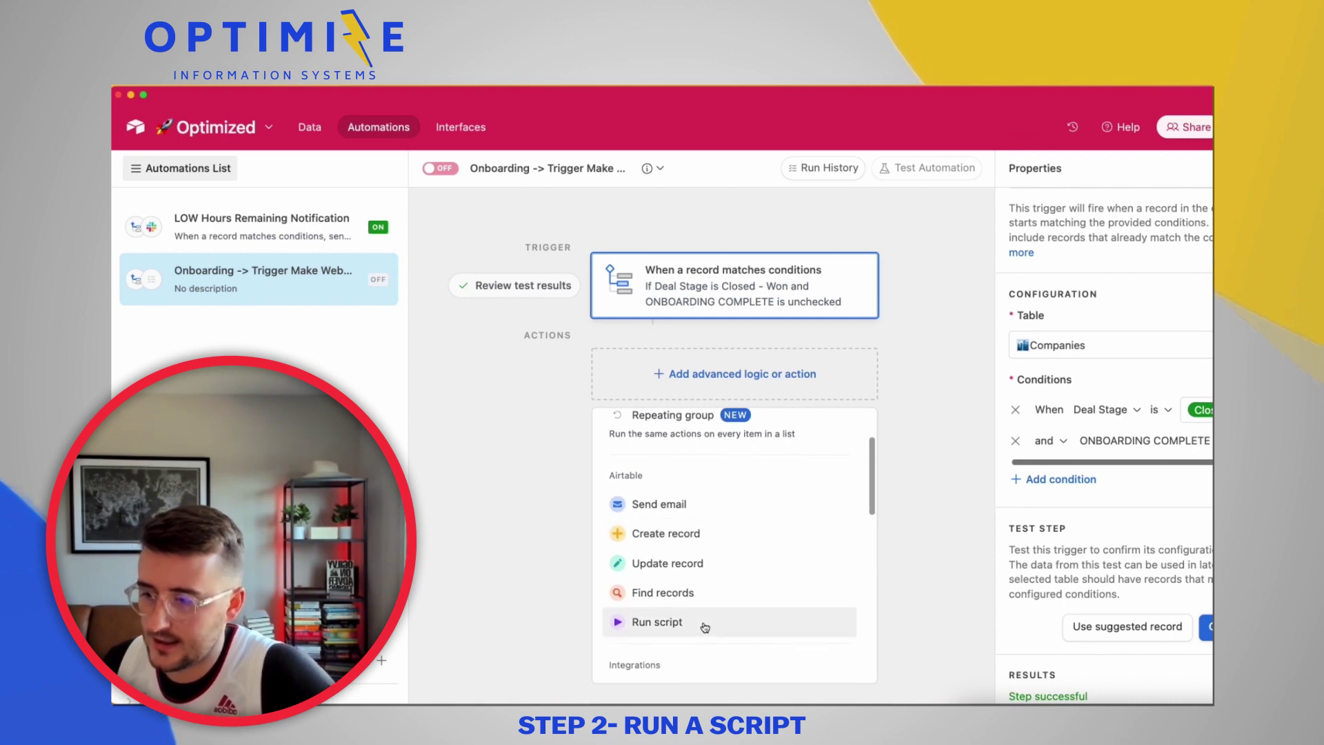
{"action": "left_click", "coordinate": [704, 625]}
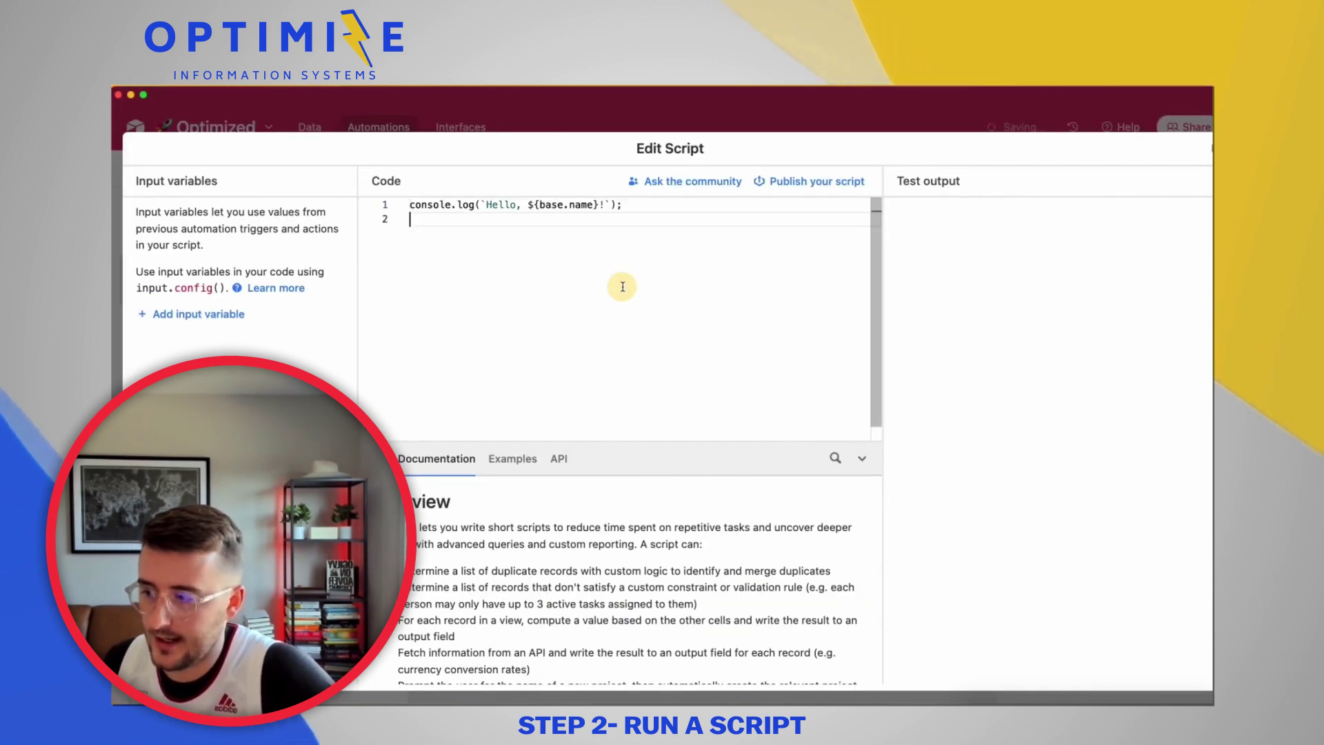
{"action": "key", "text": "ctrl+a"}
{"action": "key", "text": "ctrl+v"}
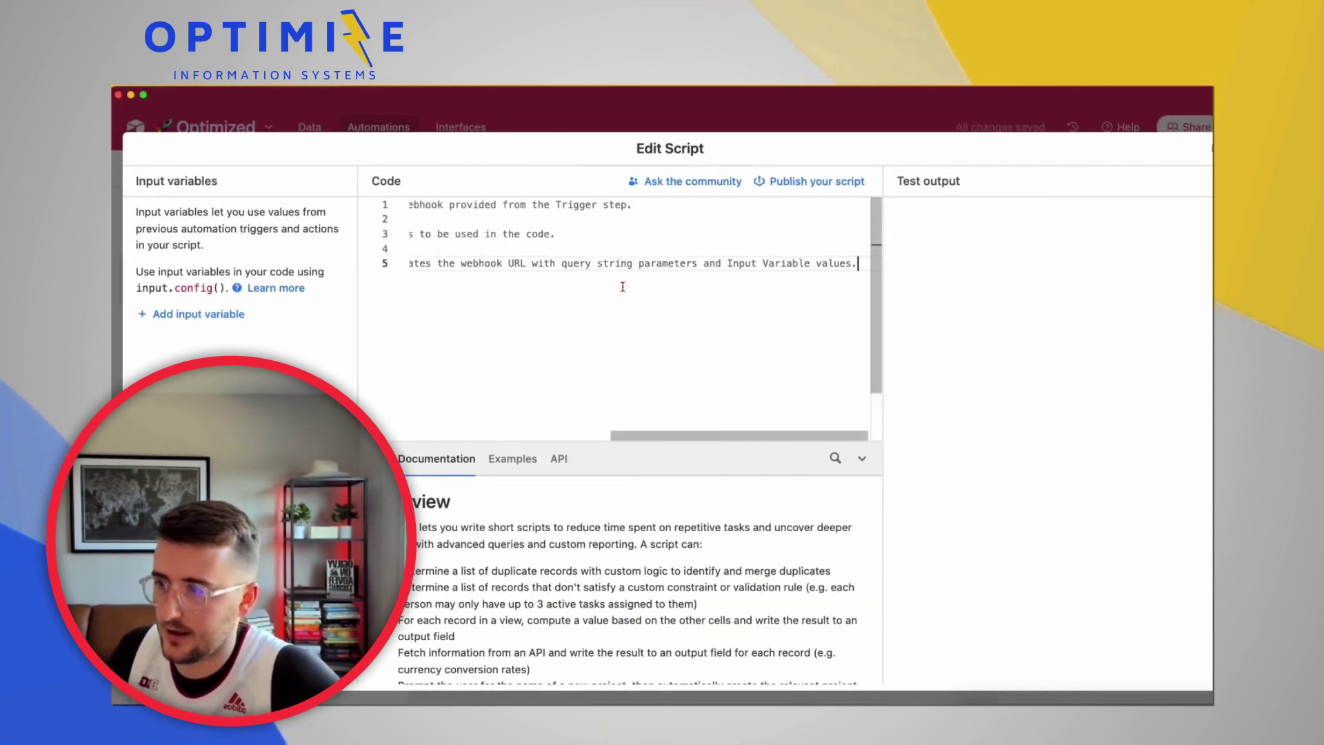
{"action": "scroll", "coordinate": [623, 286], "scroll_direction": "left", "scroll_amount": 3}
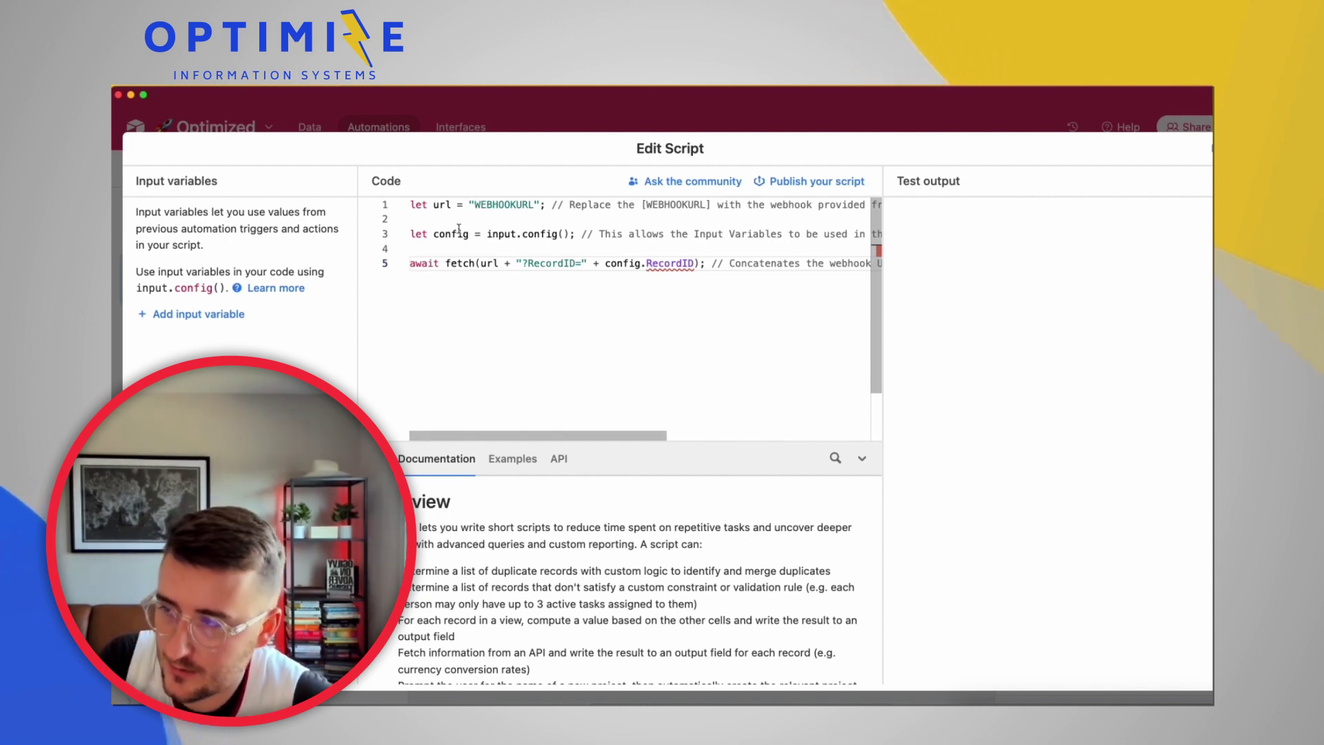
Add a script input variable RecordID set to the trigger record's Airtable record ID
{"action": "left_click", "coordinate": [206, 322]}
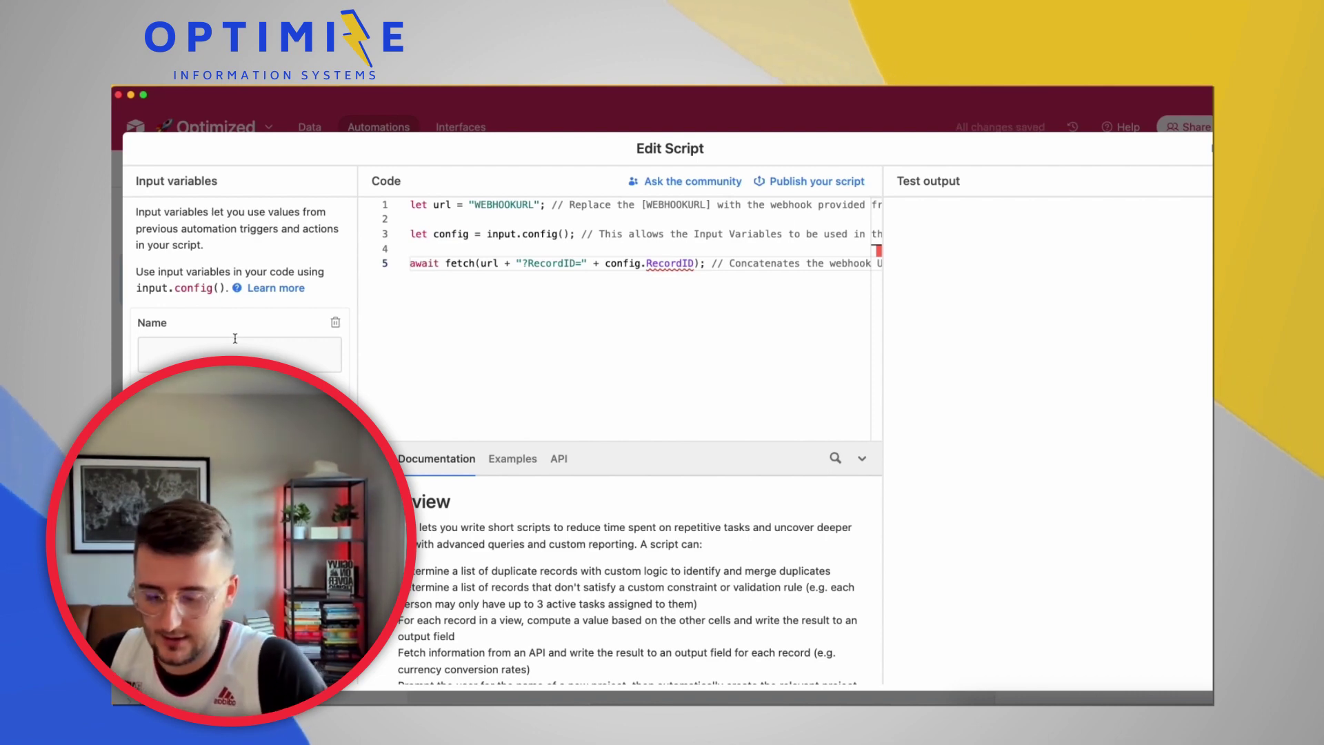
{"action": "left_click", "coordinate": [236, 340]}
{"action": "type", "text": "RecordID"}
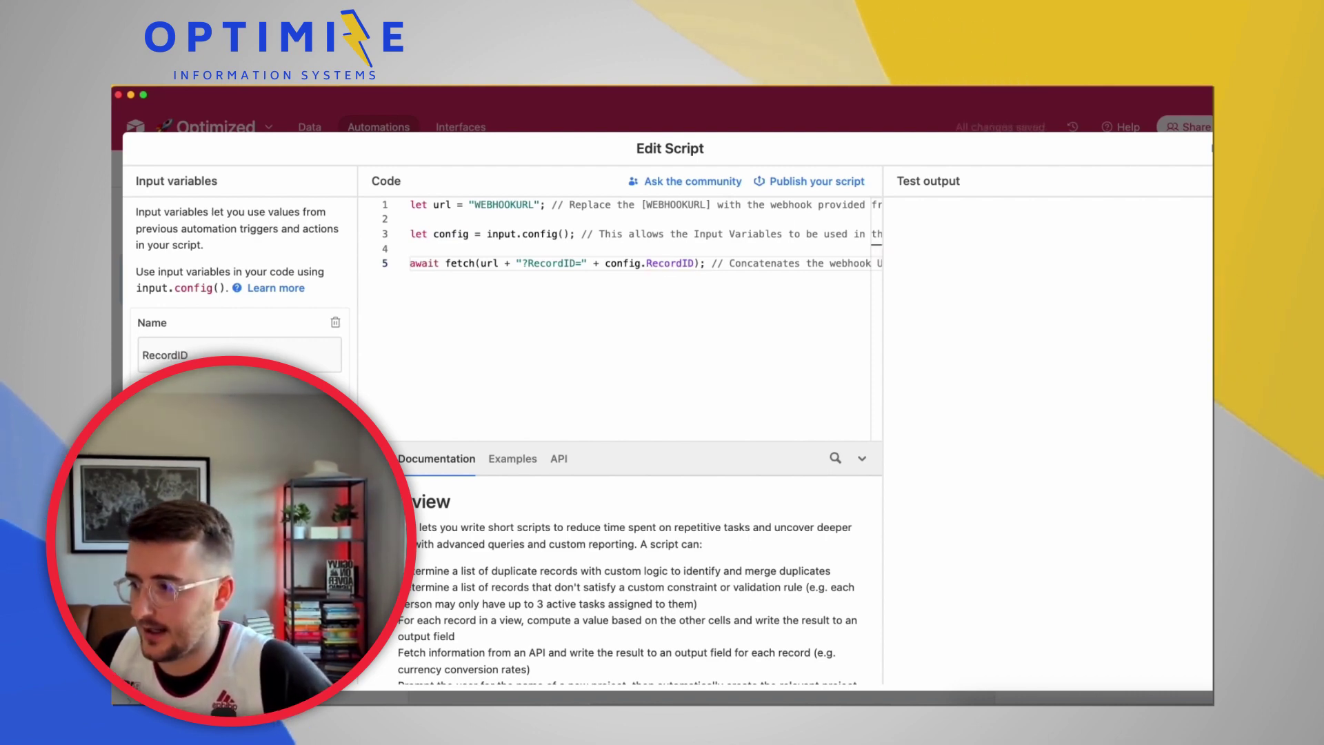
{"action": "left_click", "coordinate": [335, 407]}
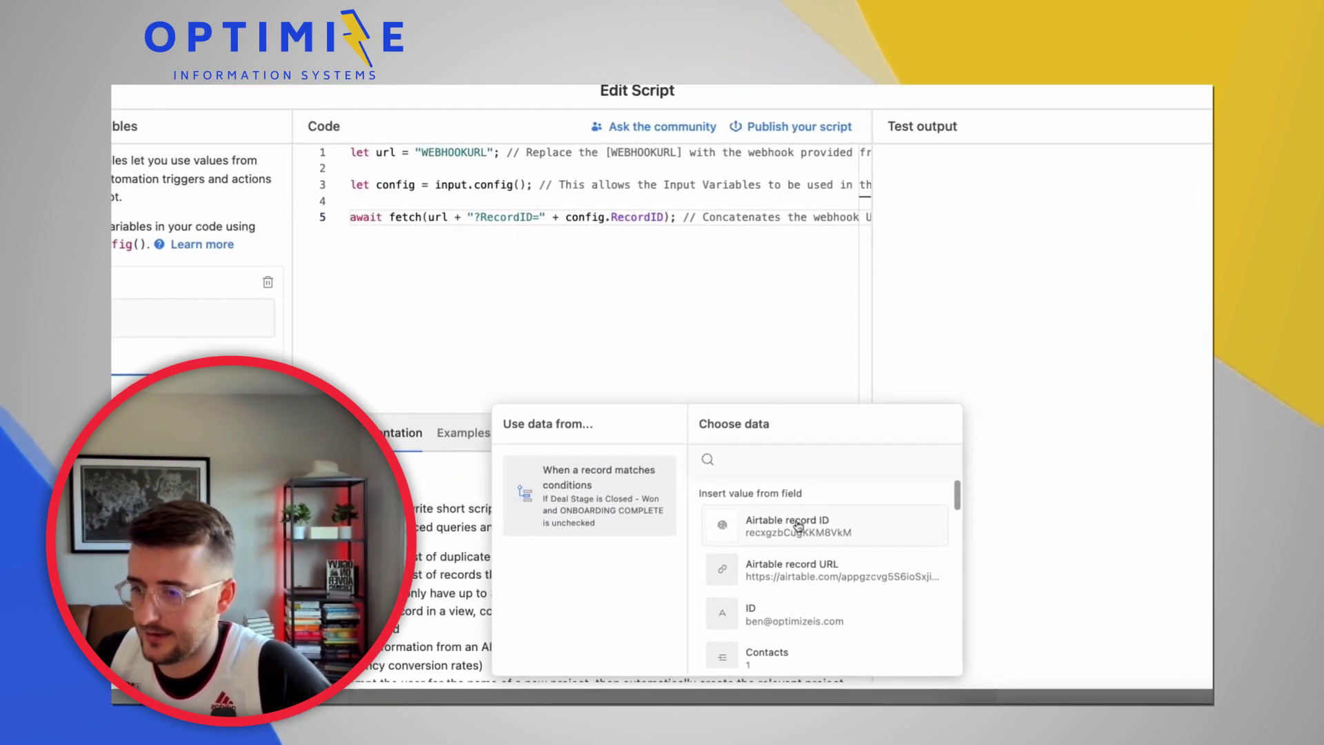
{"action": "left_click", "coordinate": [798, 528]}
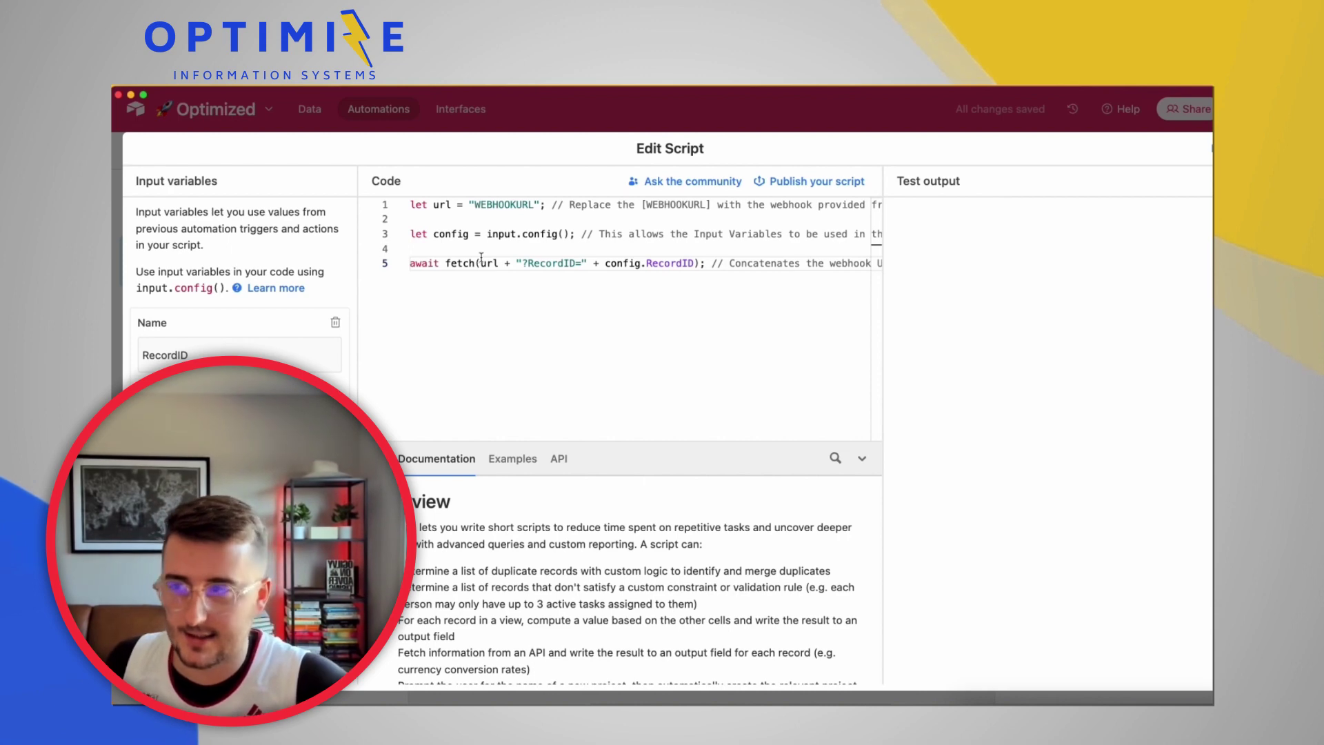
{"action": "double_click", "coordinate": [499, 206]}
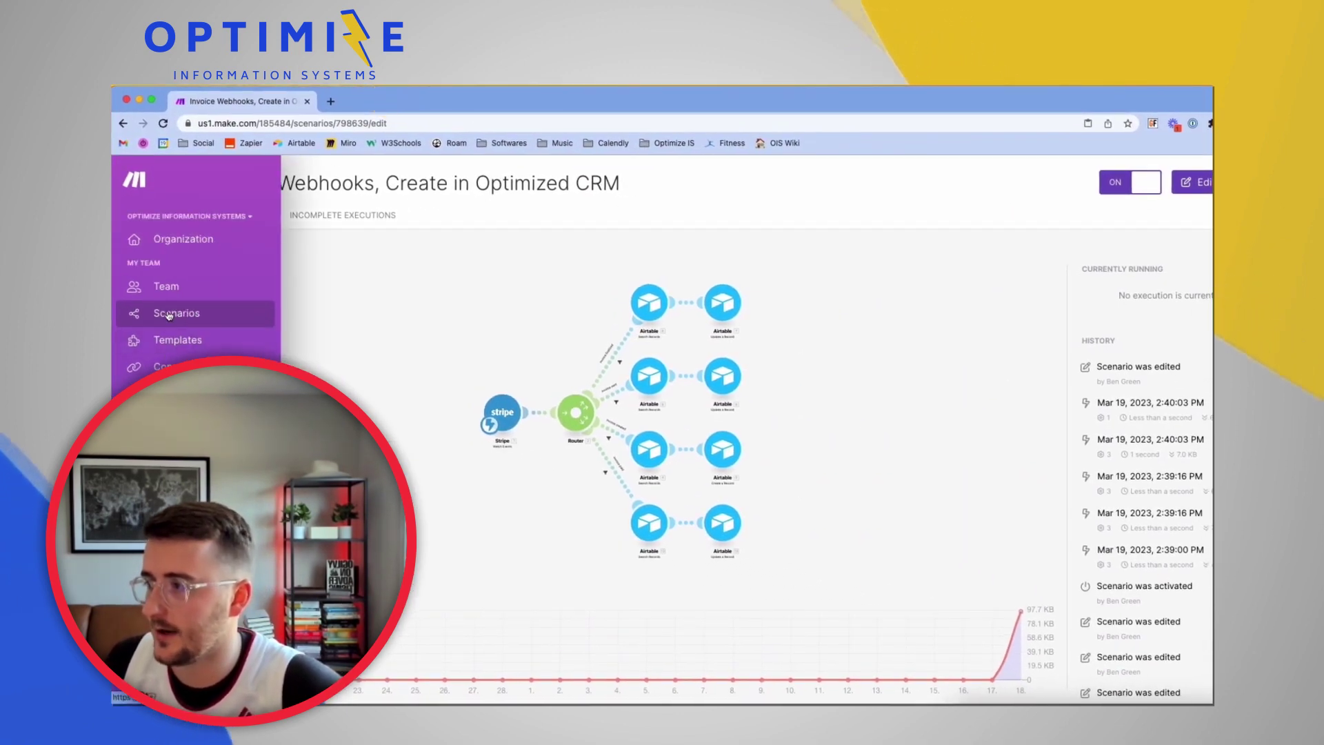
Start a new Make scenario with a Webhooks Custom webhook as its trigger
{"action": "left_click", "coordinate": [168, 316]}
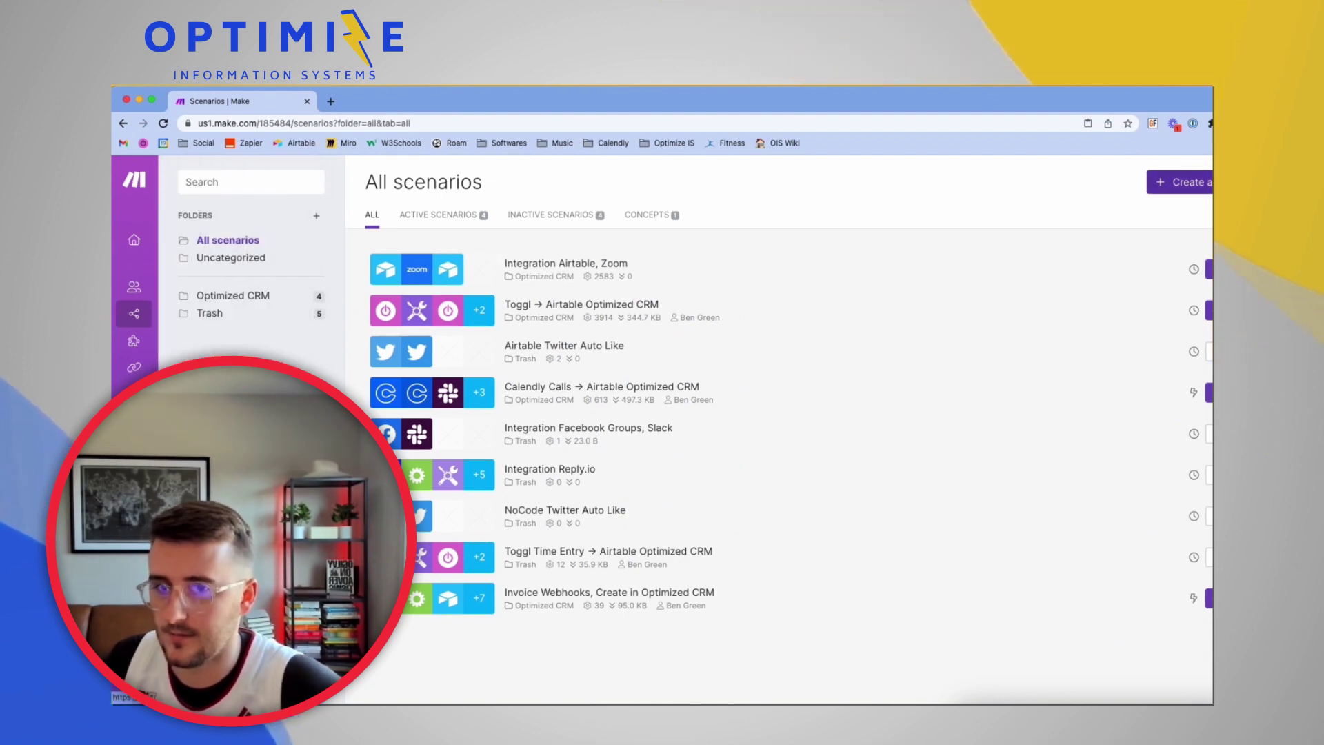
{"action": "left_click", "coordinate": [1179, 182]}
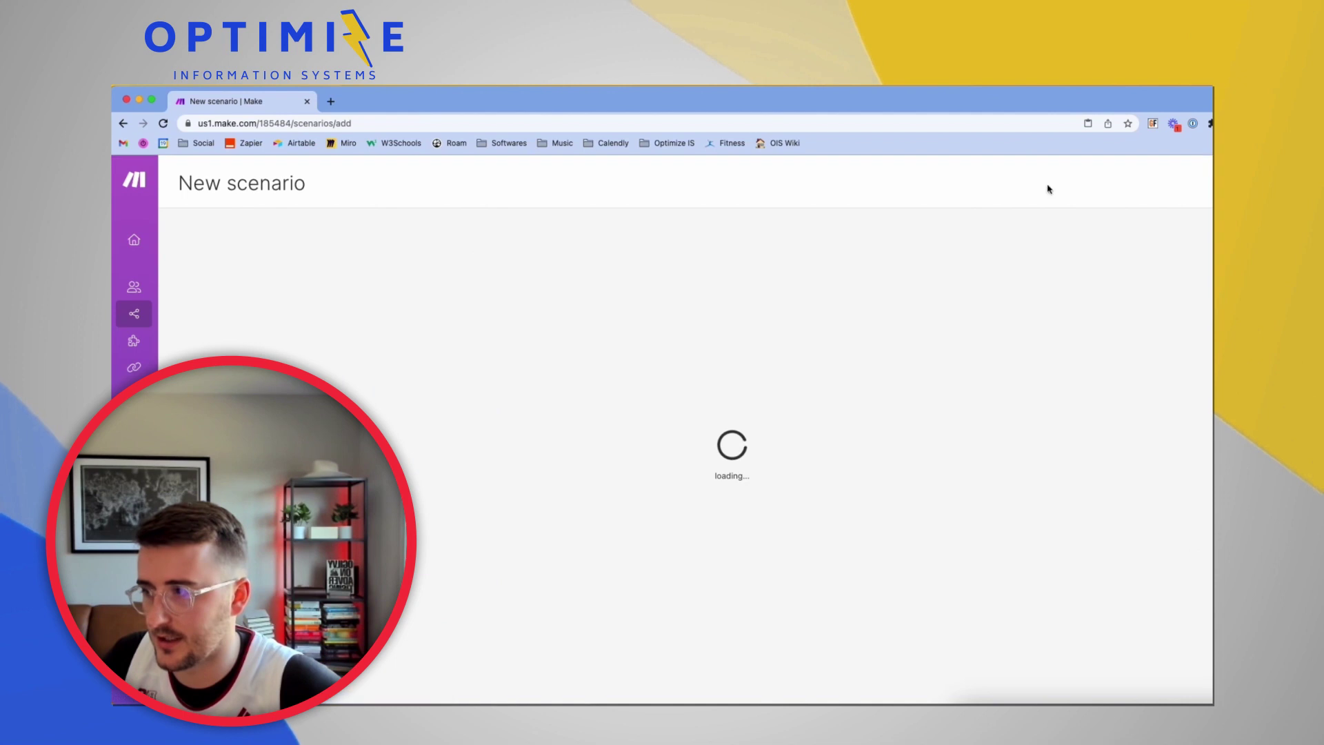
{"action": "left_click", "coordinate": [757, 391]}
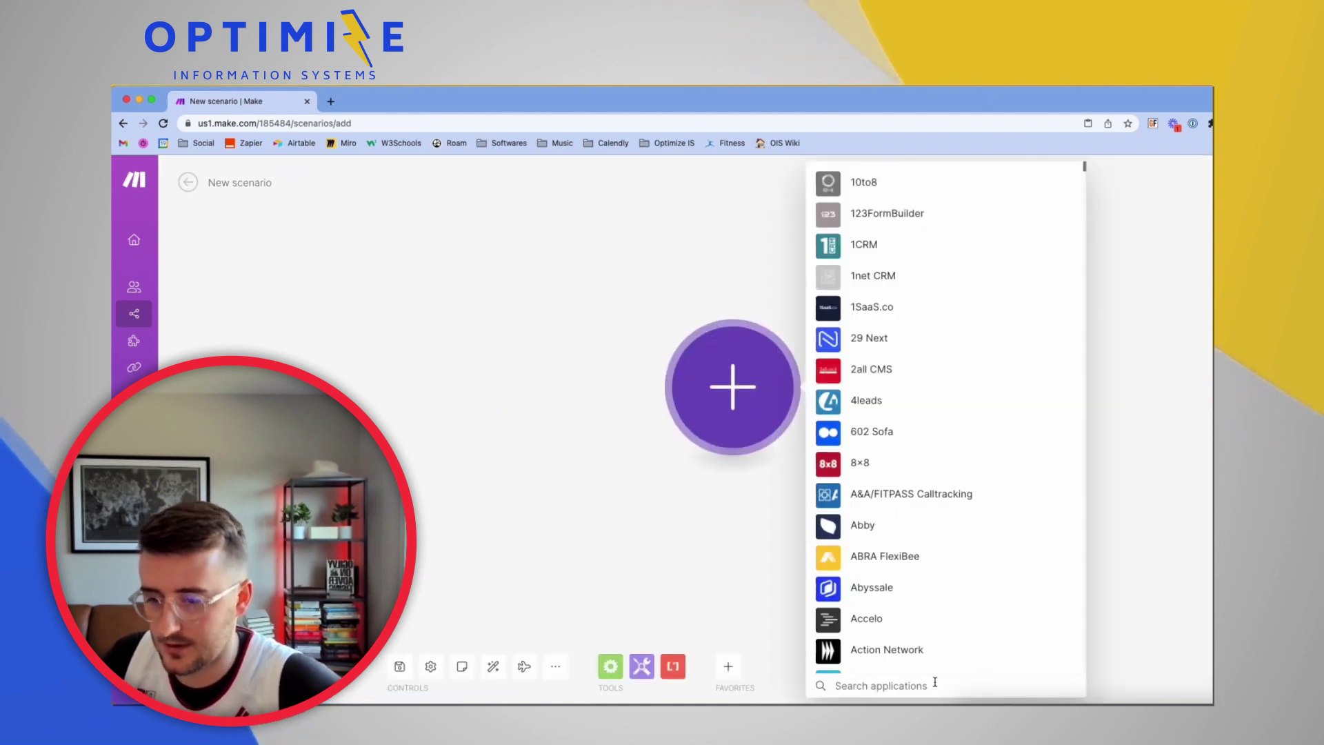
{"action": "type", "text": "webhook"}
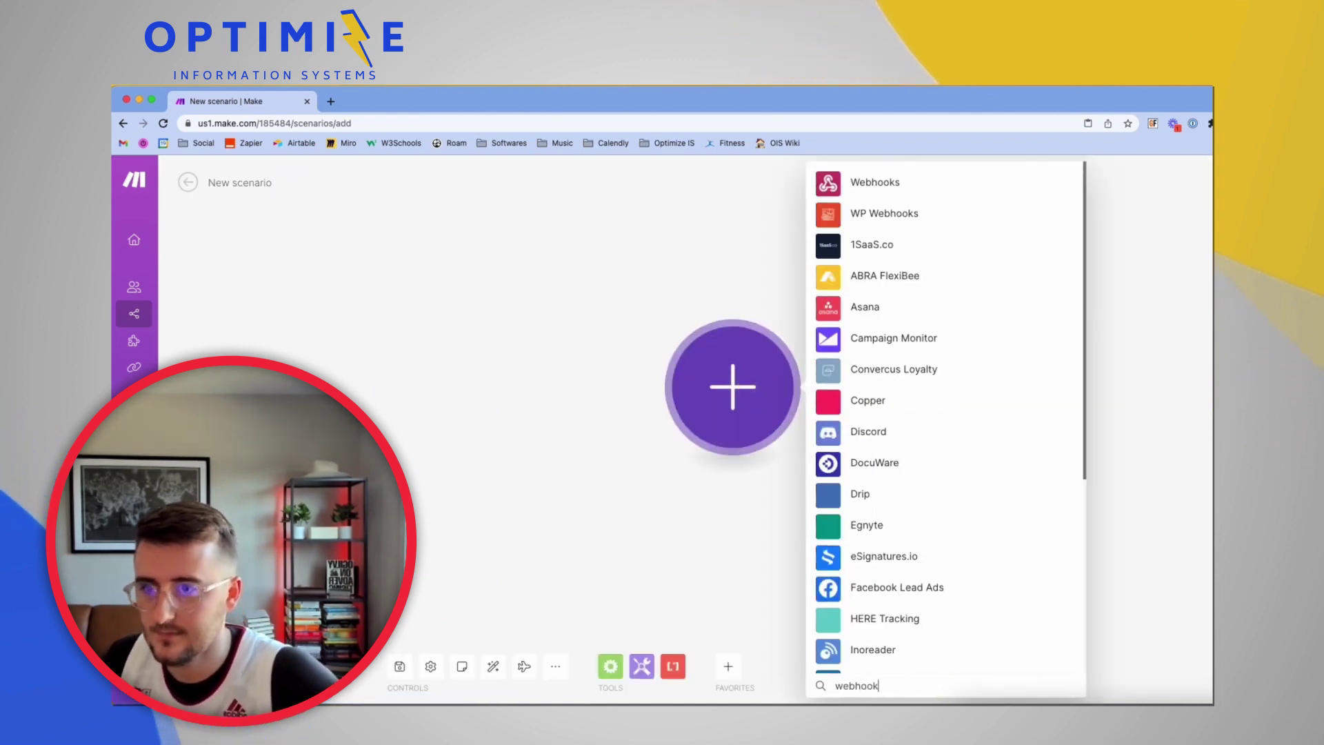
{"action": "left_click", "coordinate": [853, 184]}
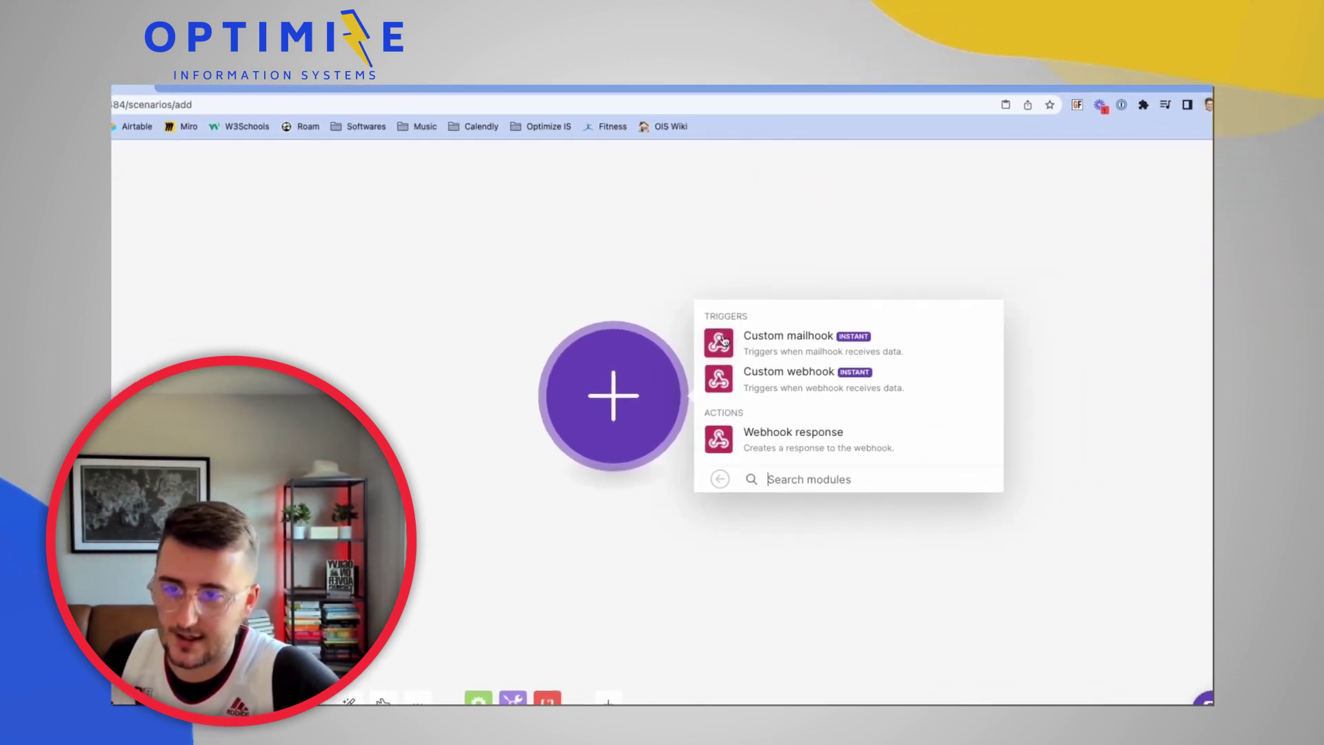
{"action": "left_click", "coordinate": [722, 385]}
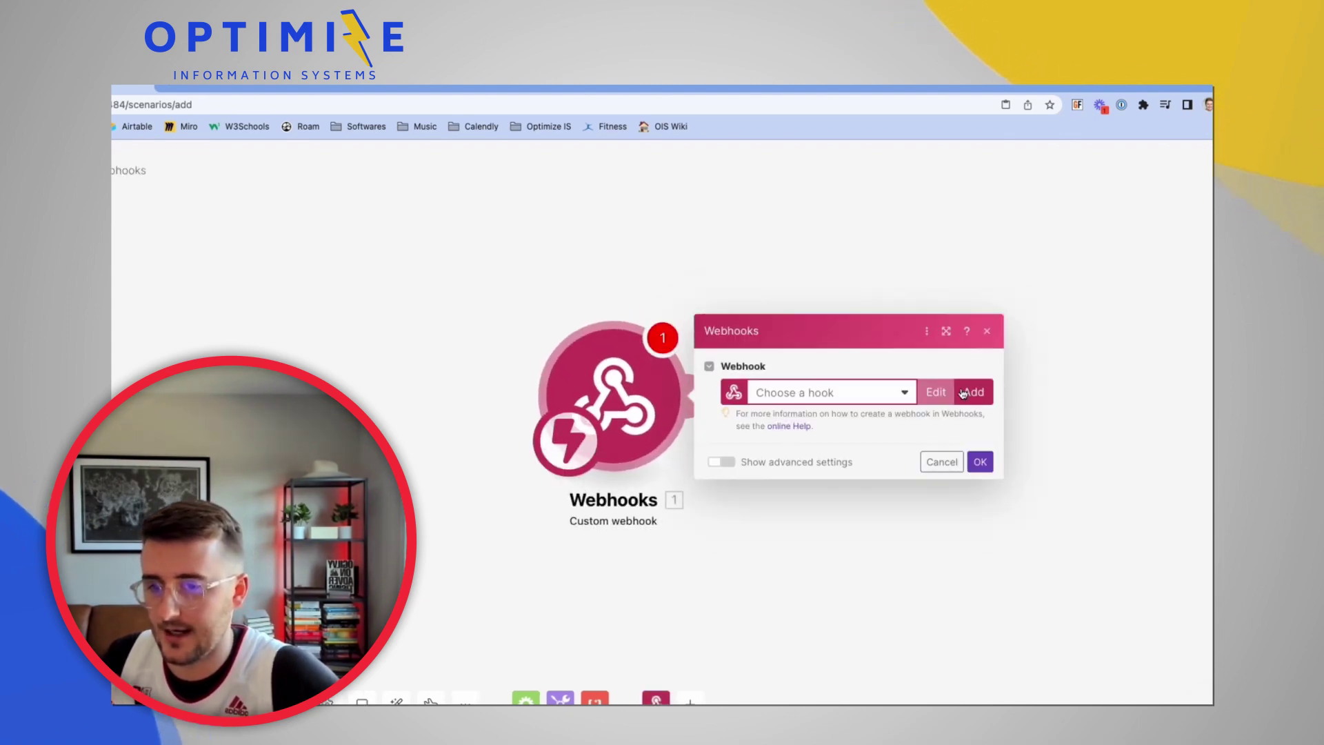
Create a webhook named YT Onboarding, save it and copy its address
{"action": "left_click", "coordinate": [963, 393]}
{"action": "triple_click", "coordinate": [844, 341]}
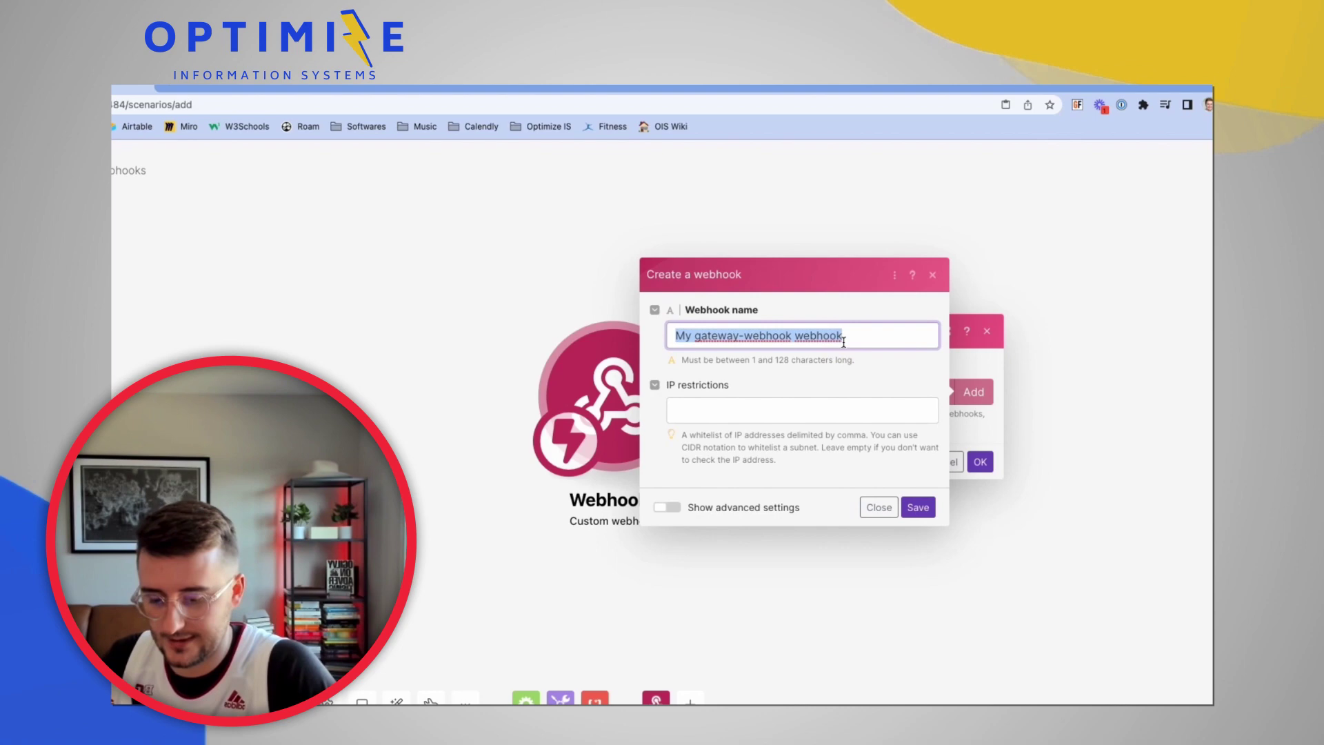
{"action": "type", "text": "YT Onboarding"}
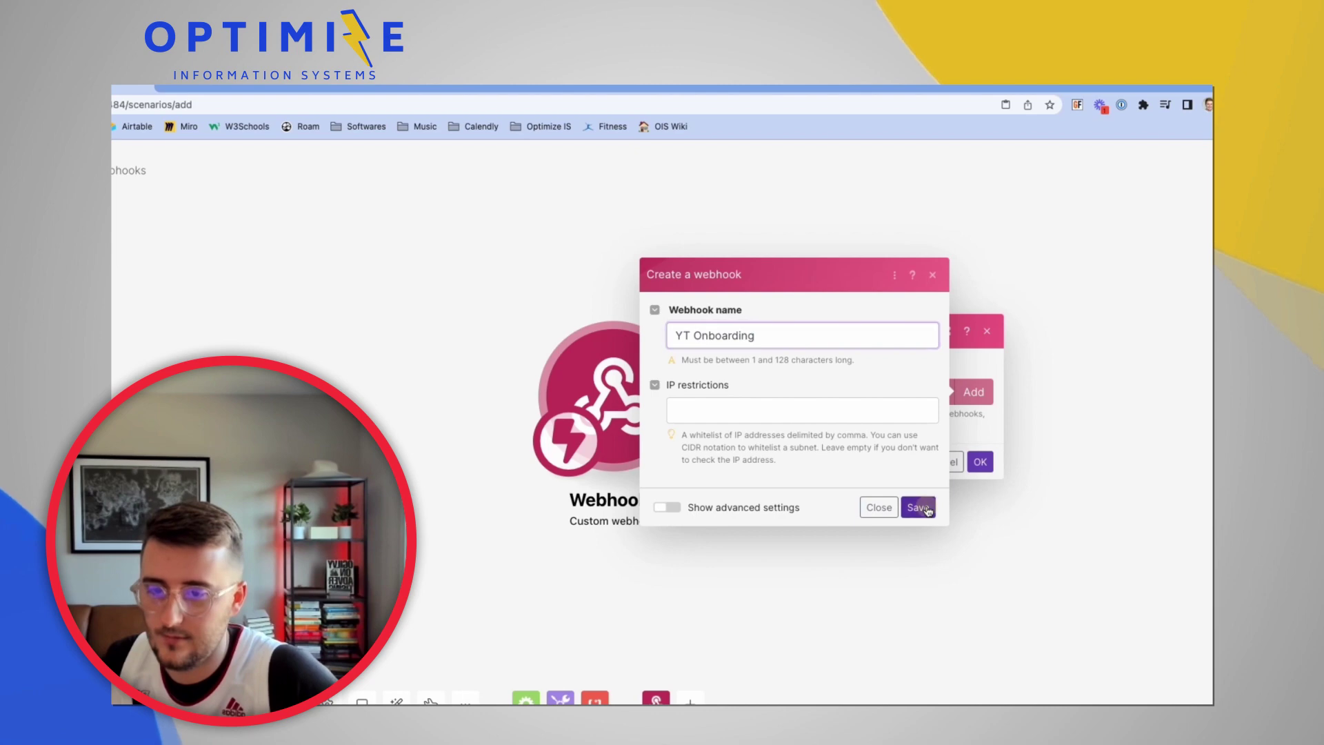
{"action": "left_click", "coordinate": [918, 507]}
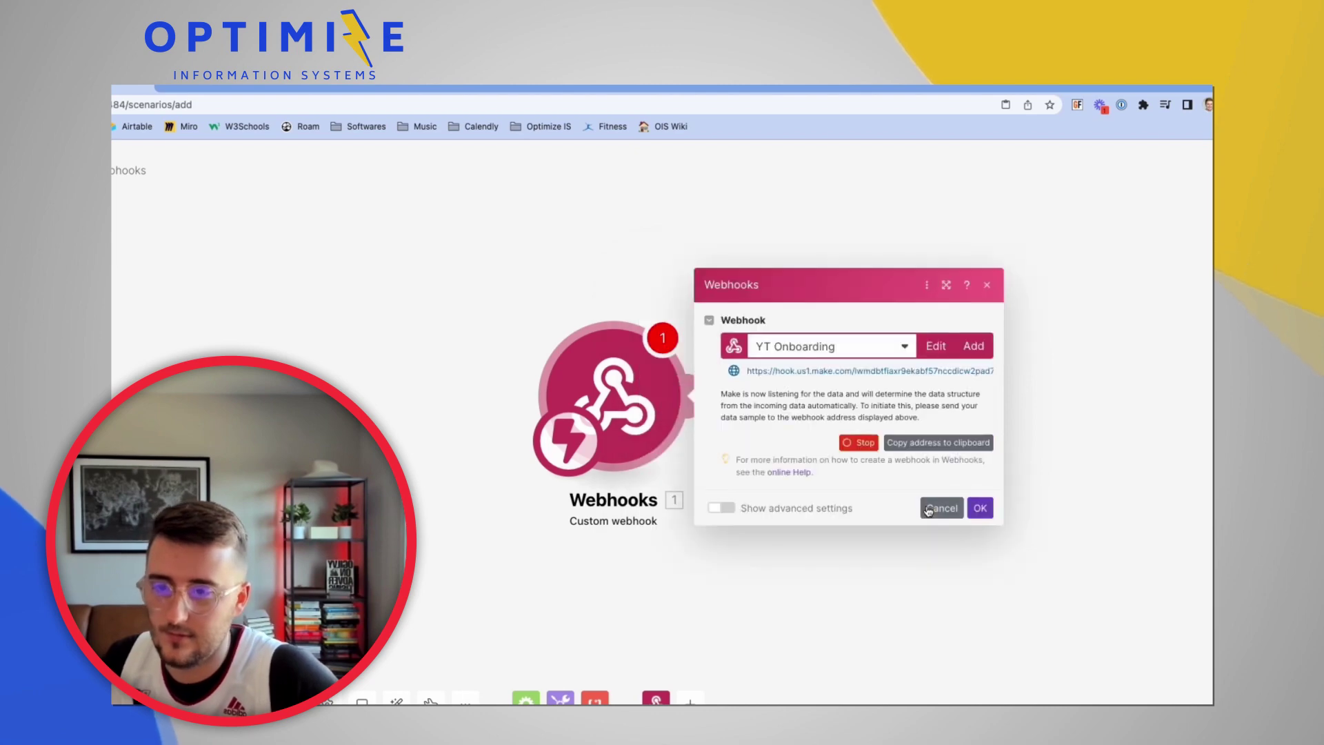
{"action": "left_click", "coordinate": [933, 447]}
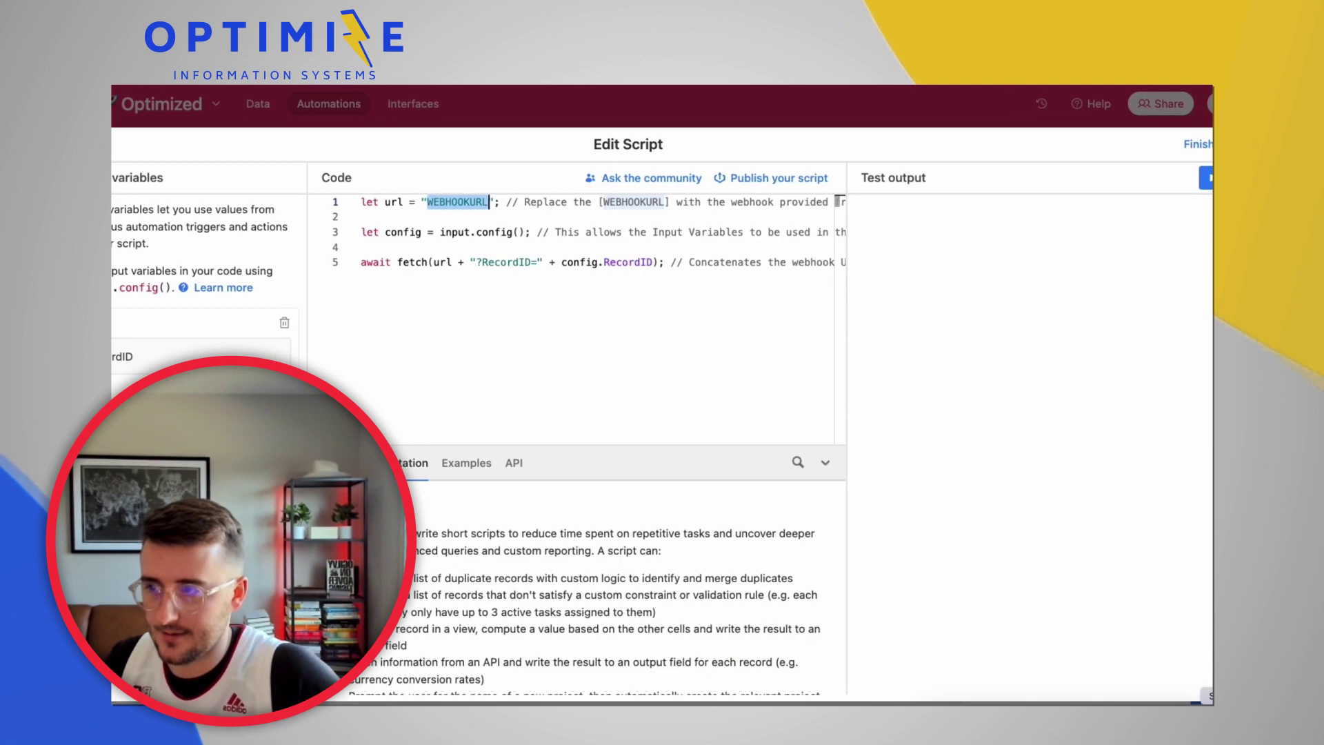
Paste the YT Onboarding webhook address over WEBHOOKURL on line 1 and run the script test
{"action": "left_click_drag", "start_coordinate": [858, 263], "coordinate": [555, 277]}
{"action": "left_click", "coordinate": [488, 204]}
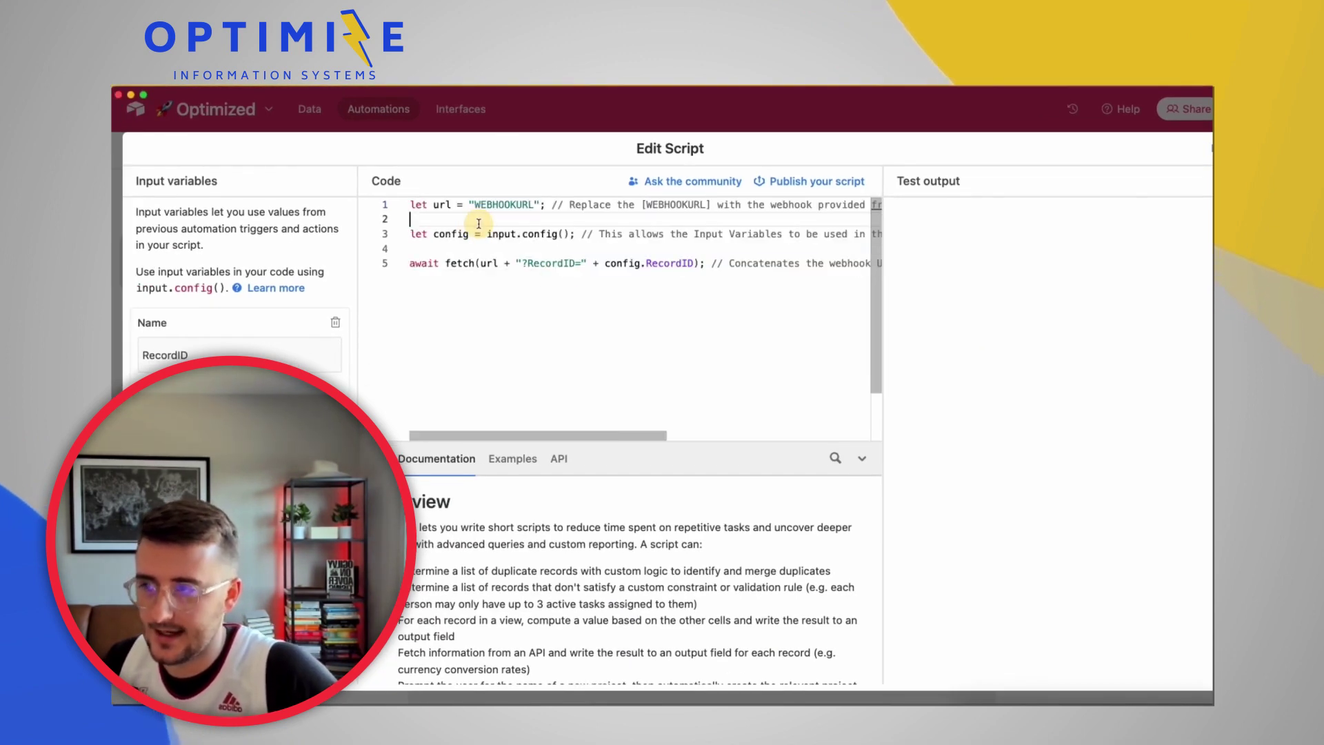
{"action": "double_click", "coordinate": [487, 205]}
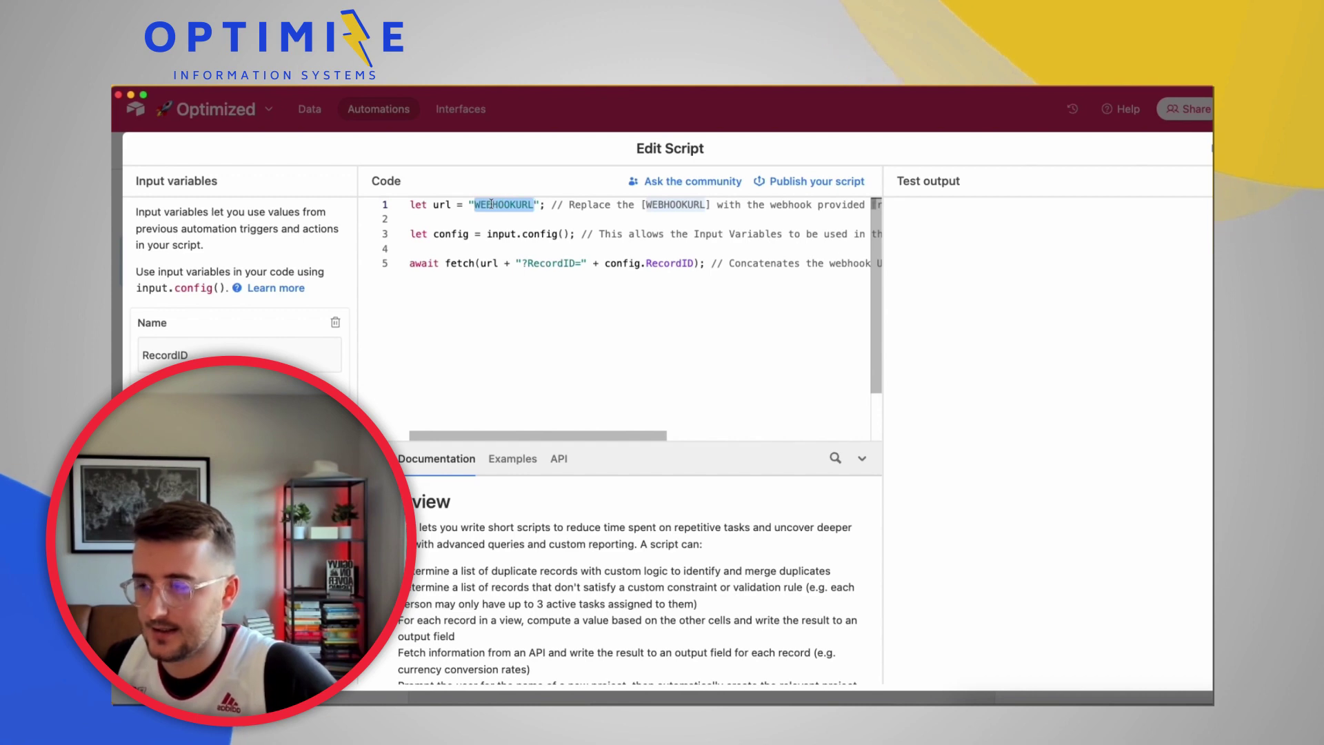
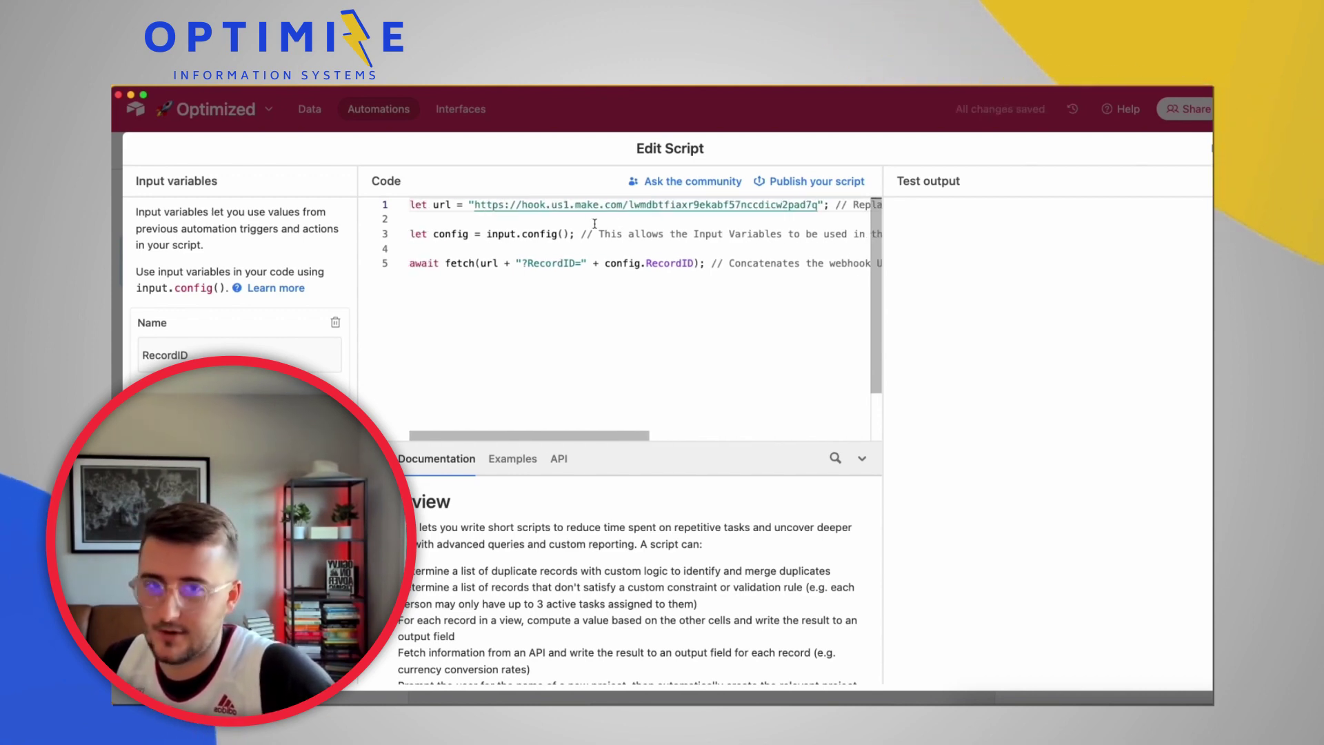
{"action": "key", "text": "super+Return"}
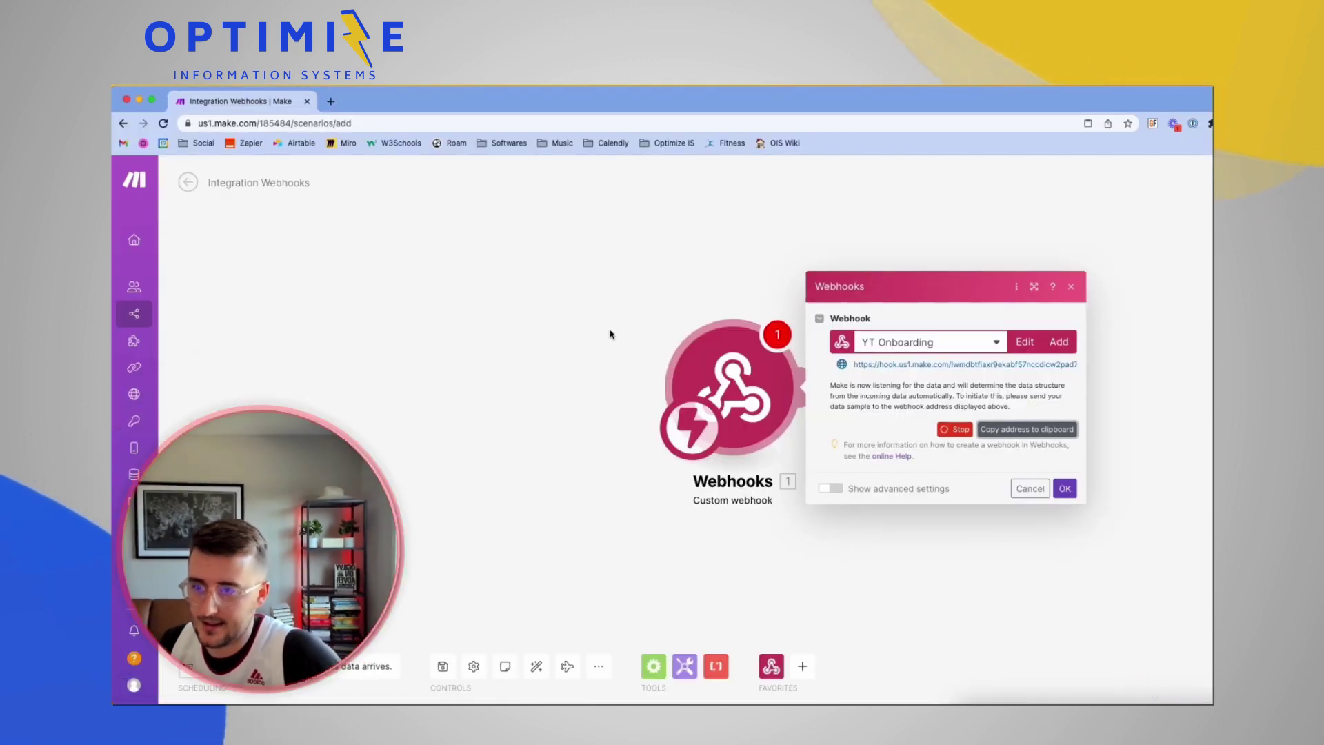
Confirm the Webhooks module settings with OK and use Run once so Make awaits data
{"action": "left_click", "coordinate": [610, 335]}
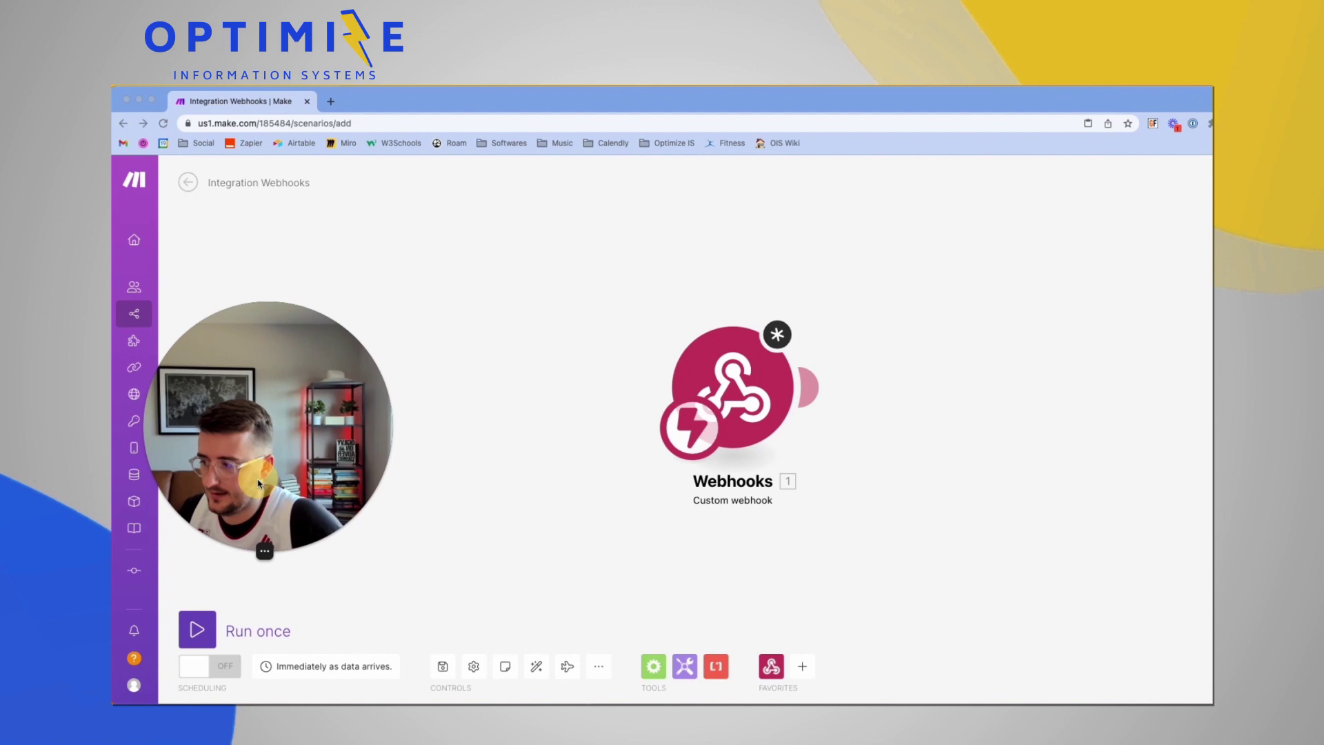
{"action": "left_click", "coordinate": [213, 627]}
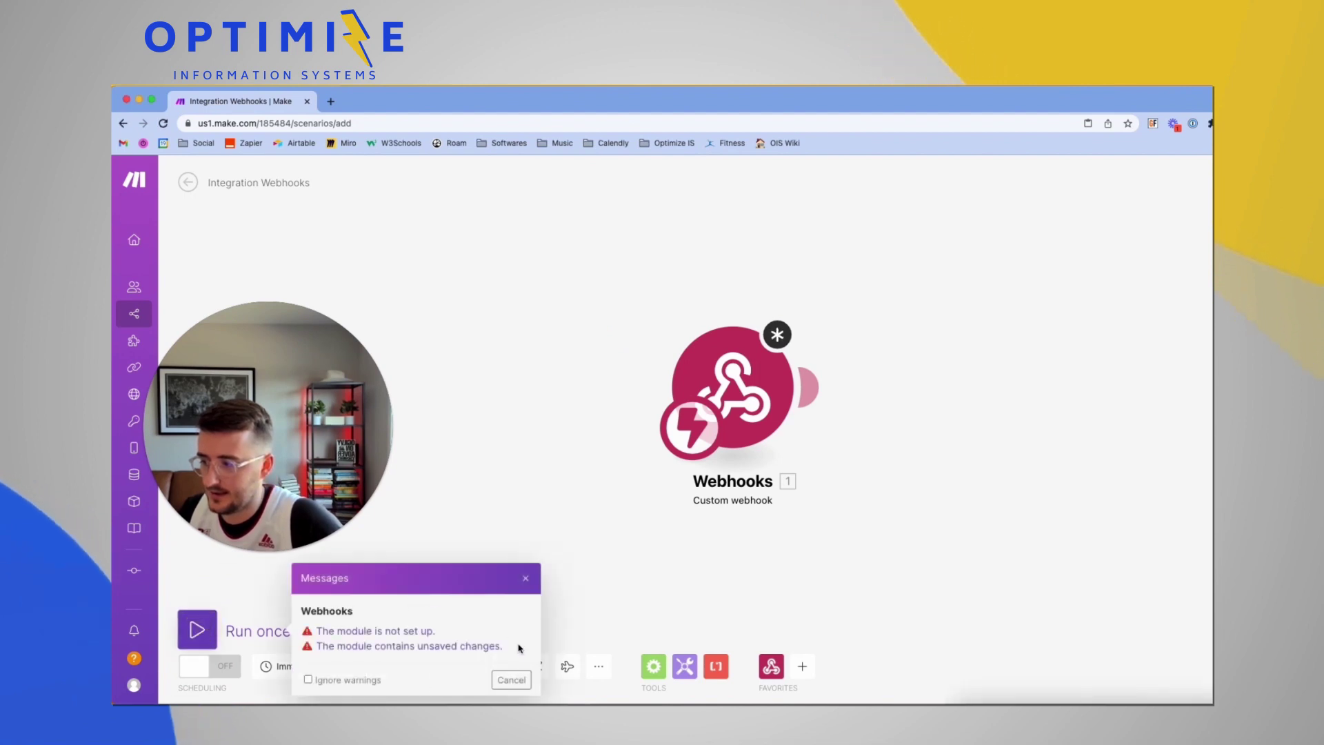
{"action": "left_click", "coordinate": [733, 396]}
{"action": "left_click", "coordinate": [1065, 467]}
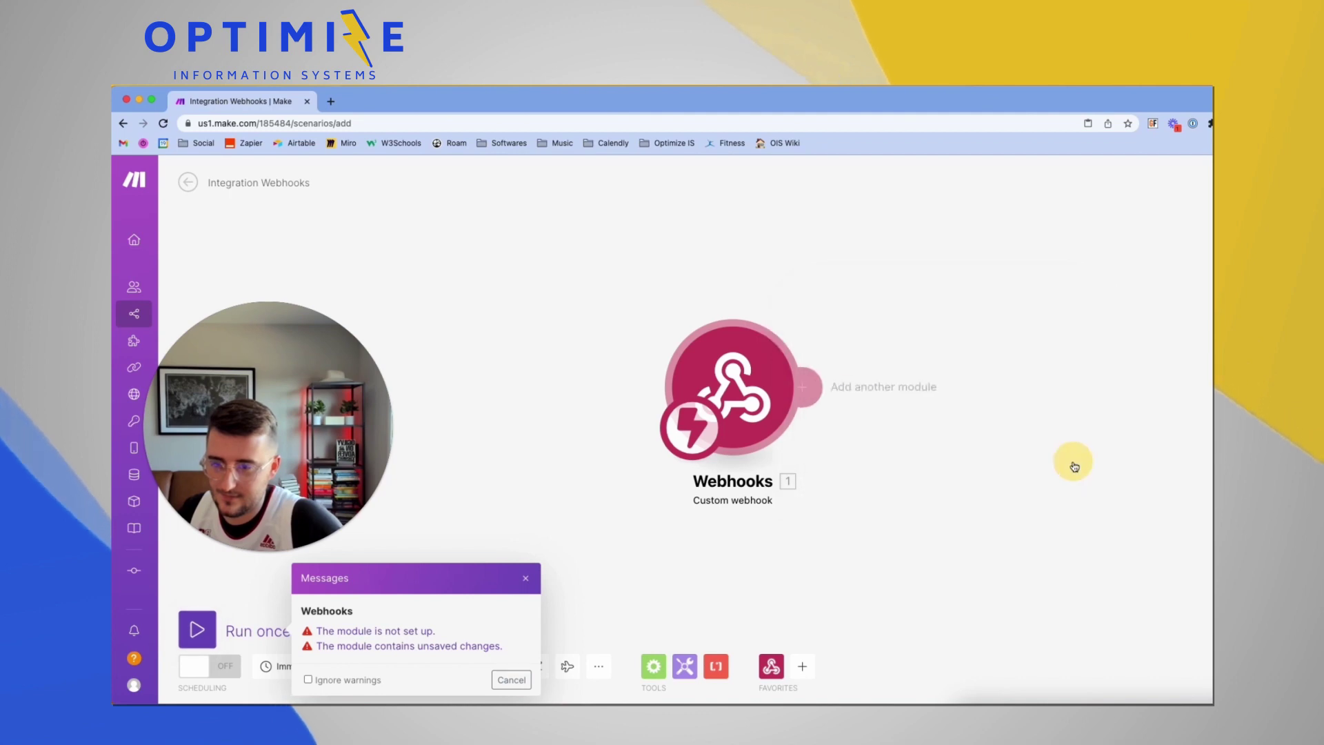
{"action": "mouse_move", "coordinate": [191, 618]}
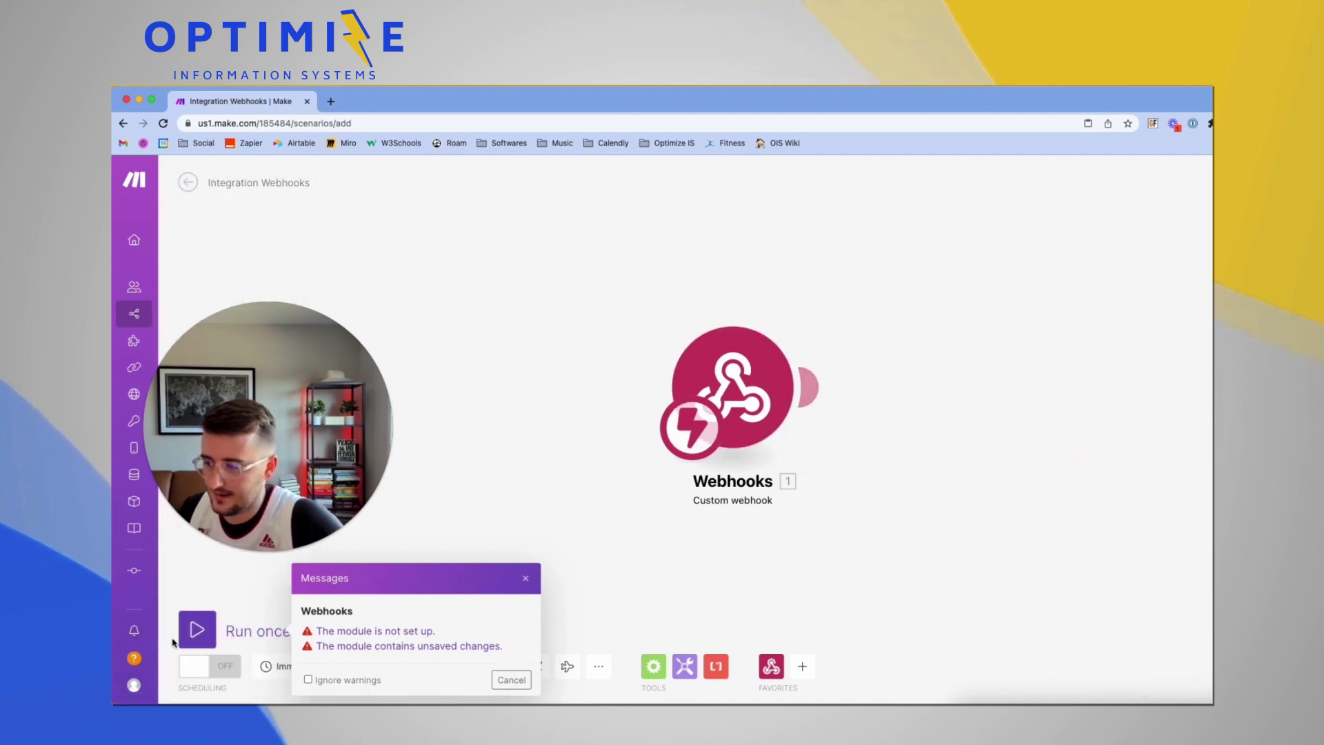
{"action": "left_click", "coordinate": [204, 631]}
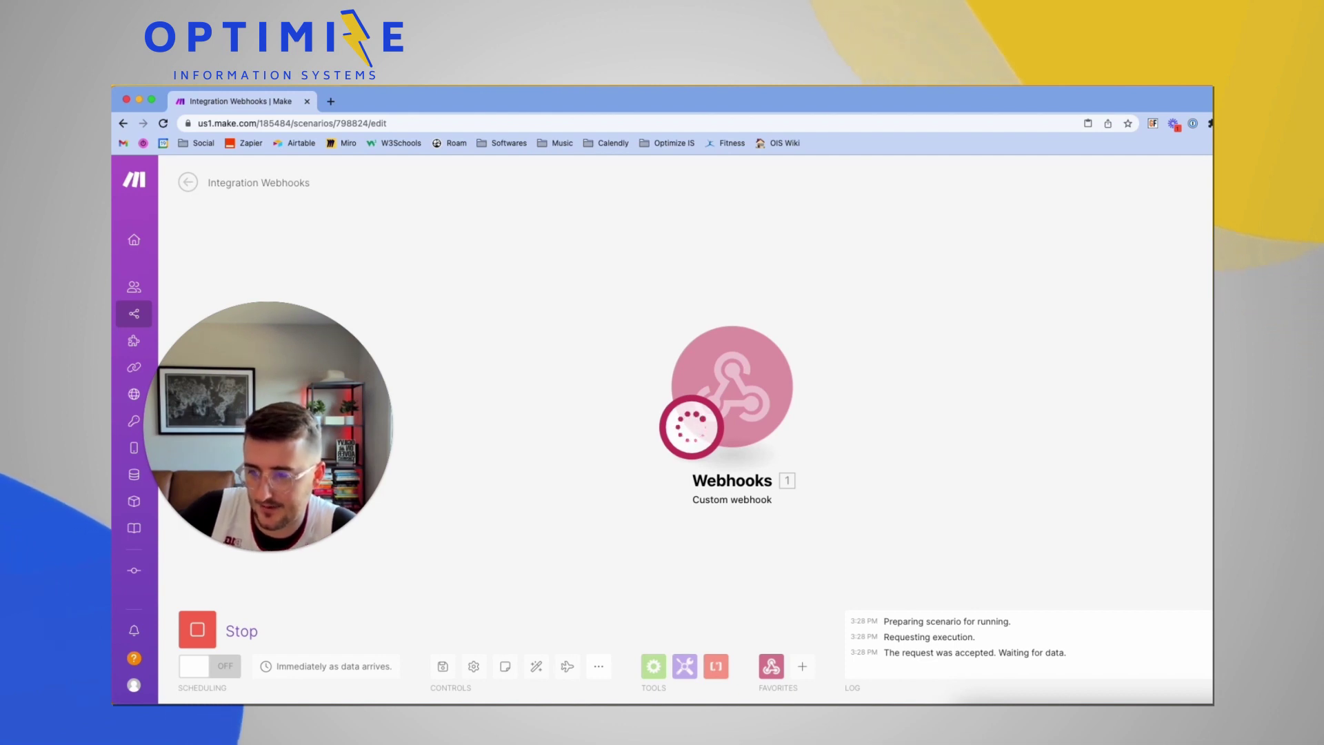
Re-run Airtable's script test and view the RecordID in Make's Webhooks output bubble
{"action": "key", "text": "super+Tab"}
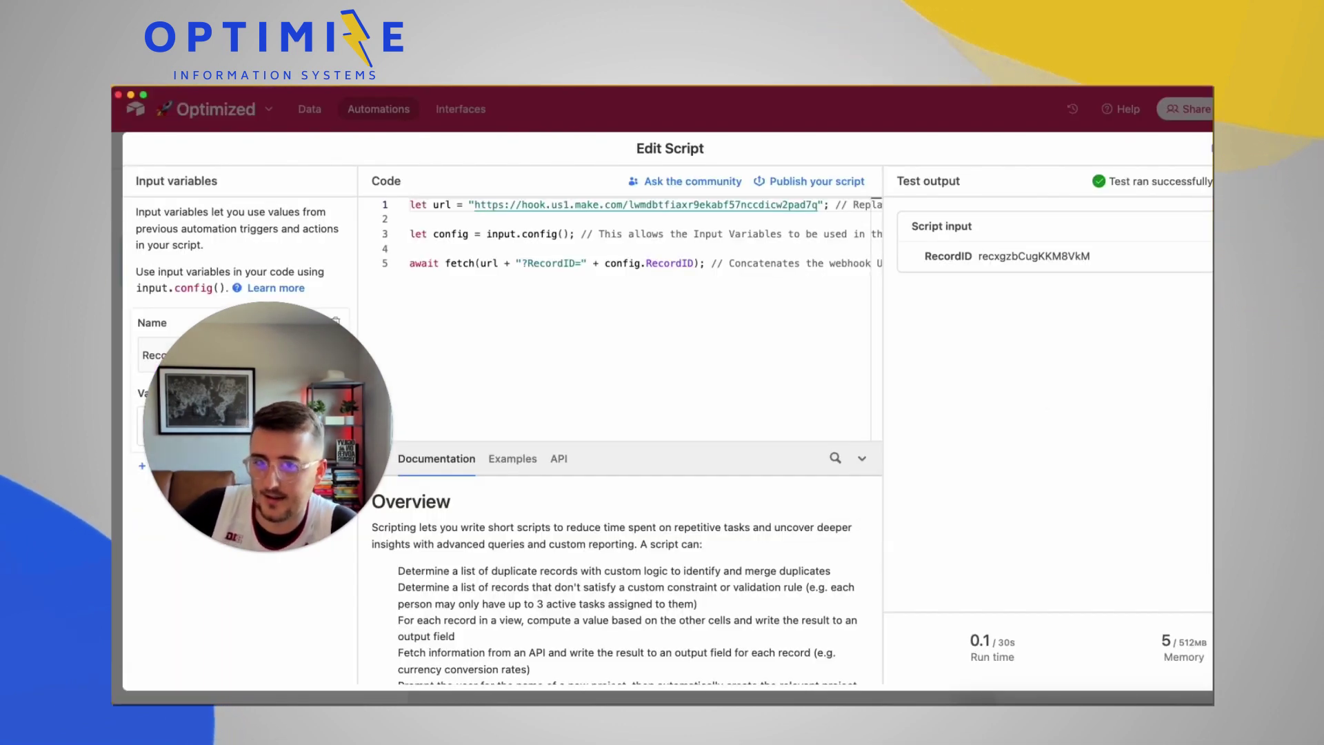
{"action": "key", "text": "super+Return"}
{"action": "key", "text": "super+Tab"}
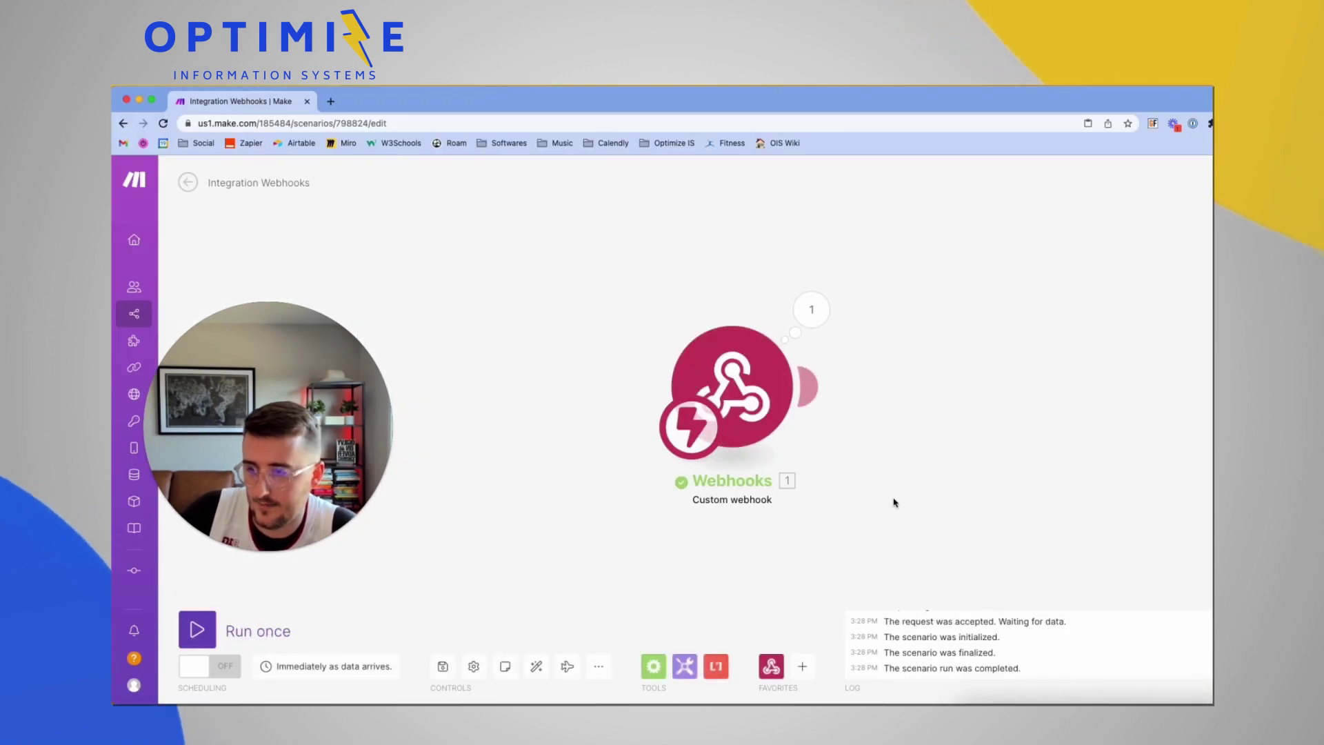
{"action": "left_click", "coordinate": [811, 309]}
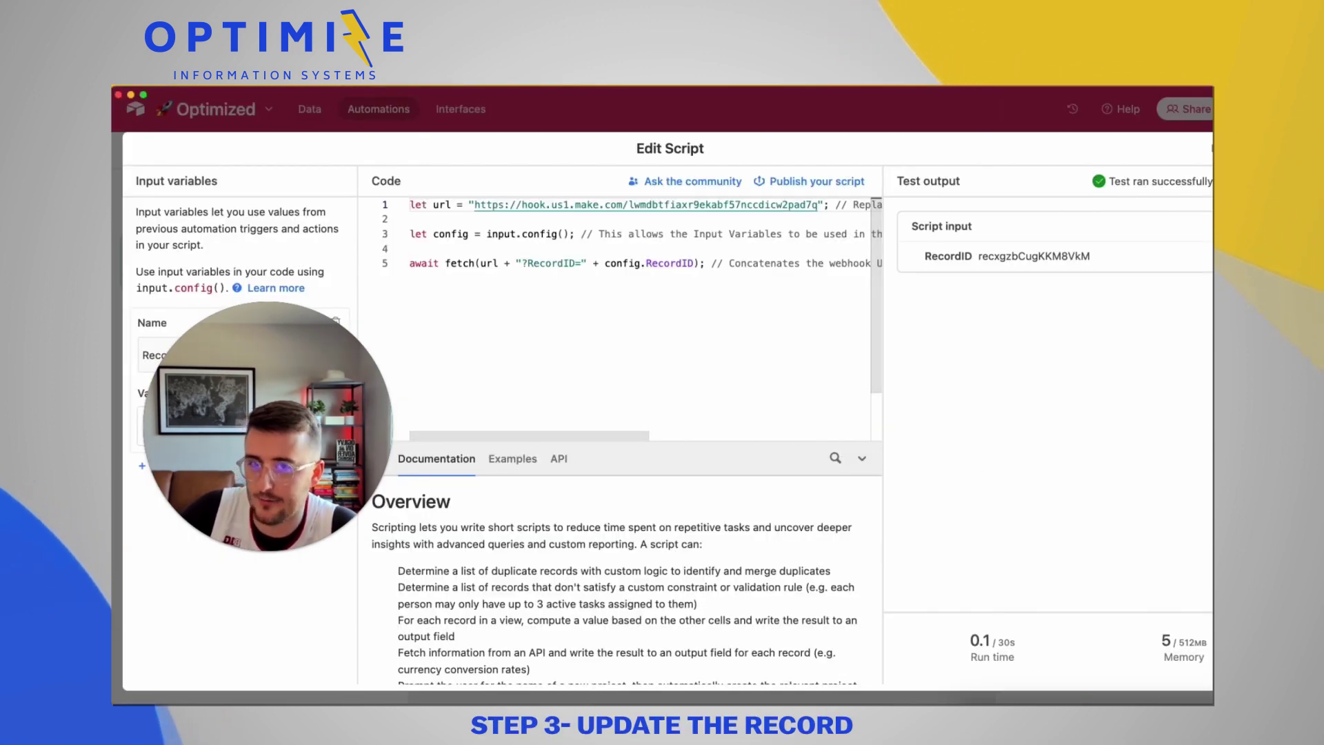
Add an Update record action on the Companies table using the trigger's Airtable record ID
{"action": "key", "text": "Escape"}
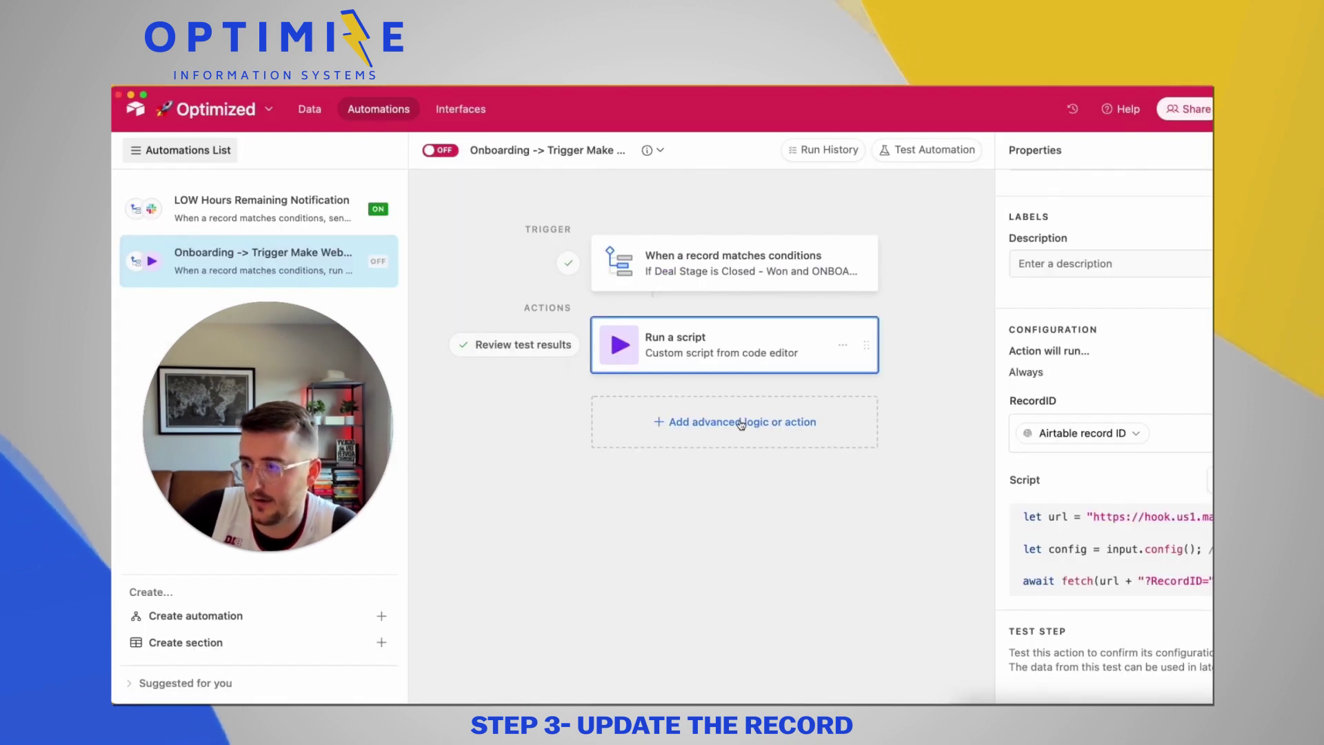
{"action": "left_click", "coordinate": [741, 422]}
{"action": "scroll", "coordinate": [745, 591], "scroll_direction": "down", "scroll_amount": 3}
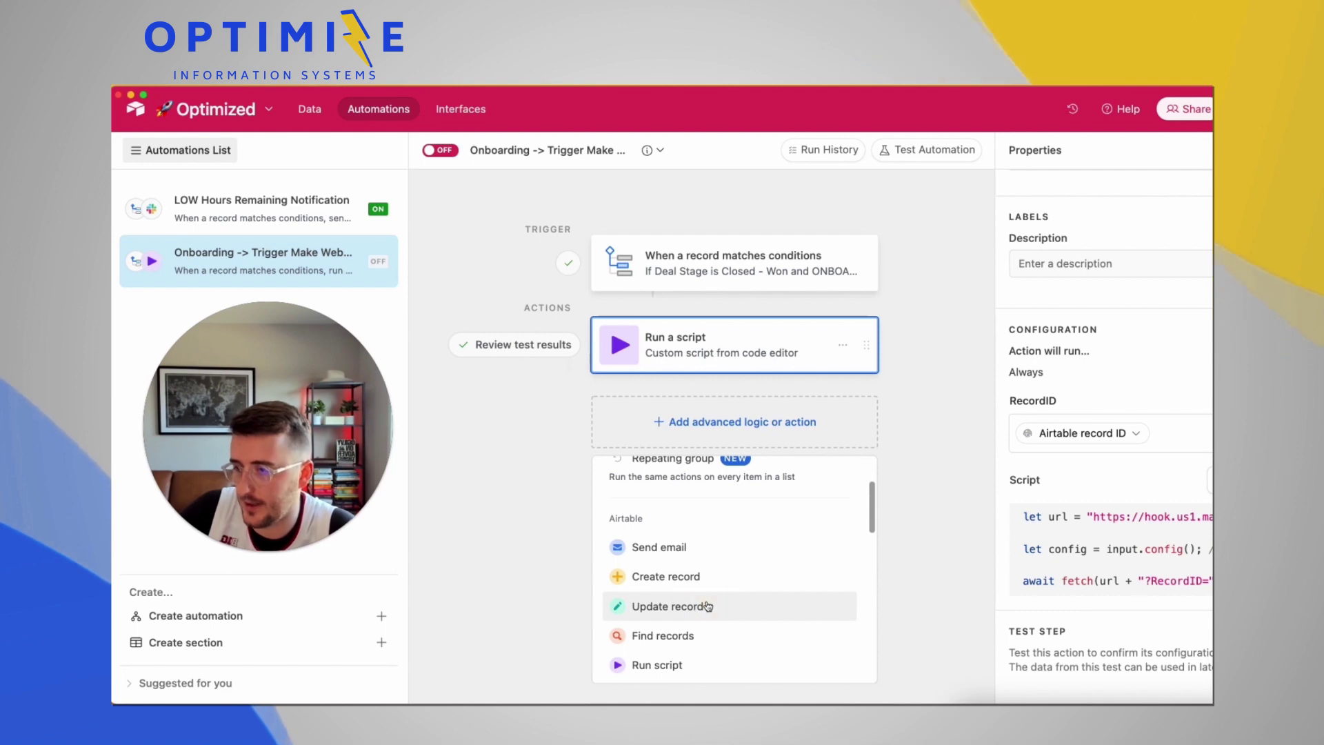
{"action": "left_click", "coordinate": [704, 605]}
{"action": "left_click", "coordinate": [1123, 460]}
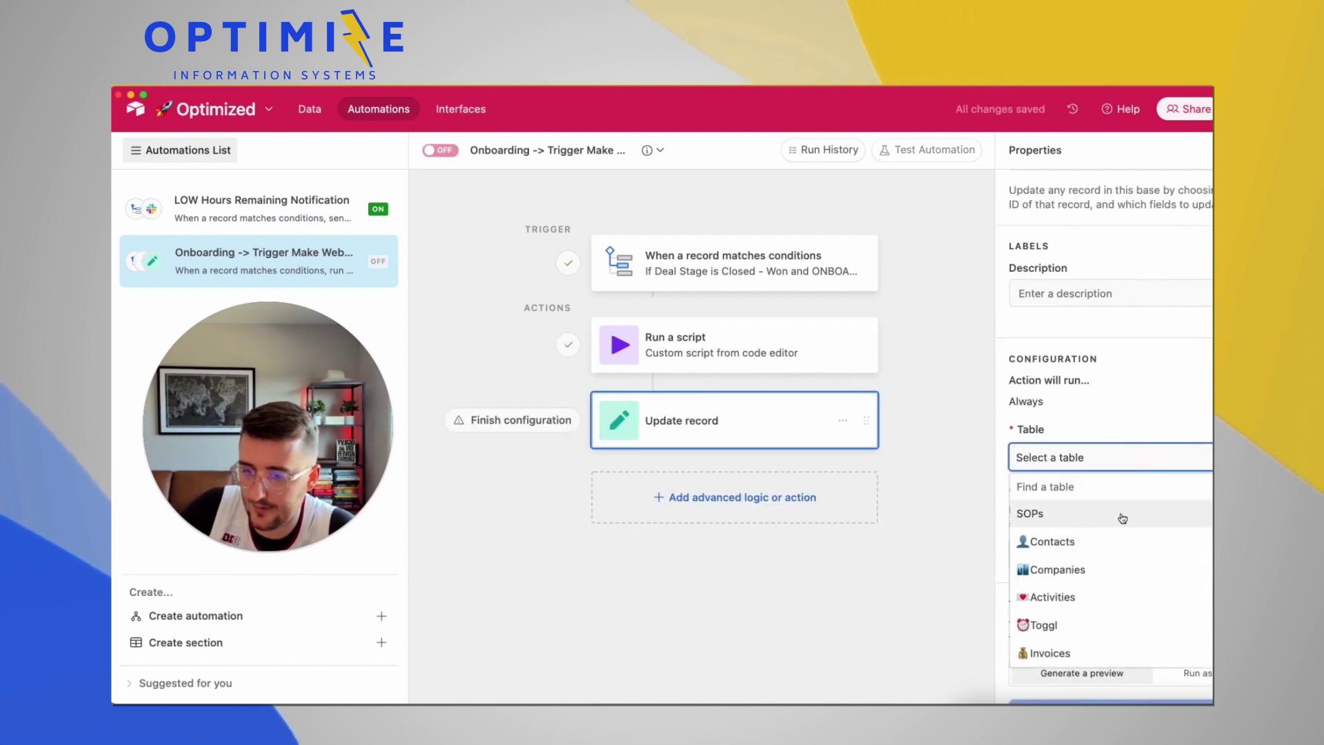
{"action": "left_click", "coordinate": [1119, 568]}
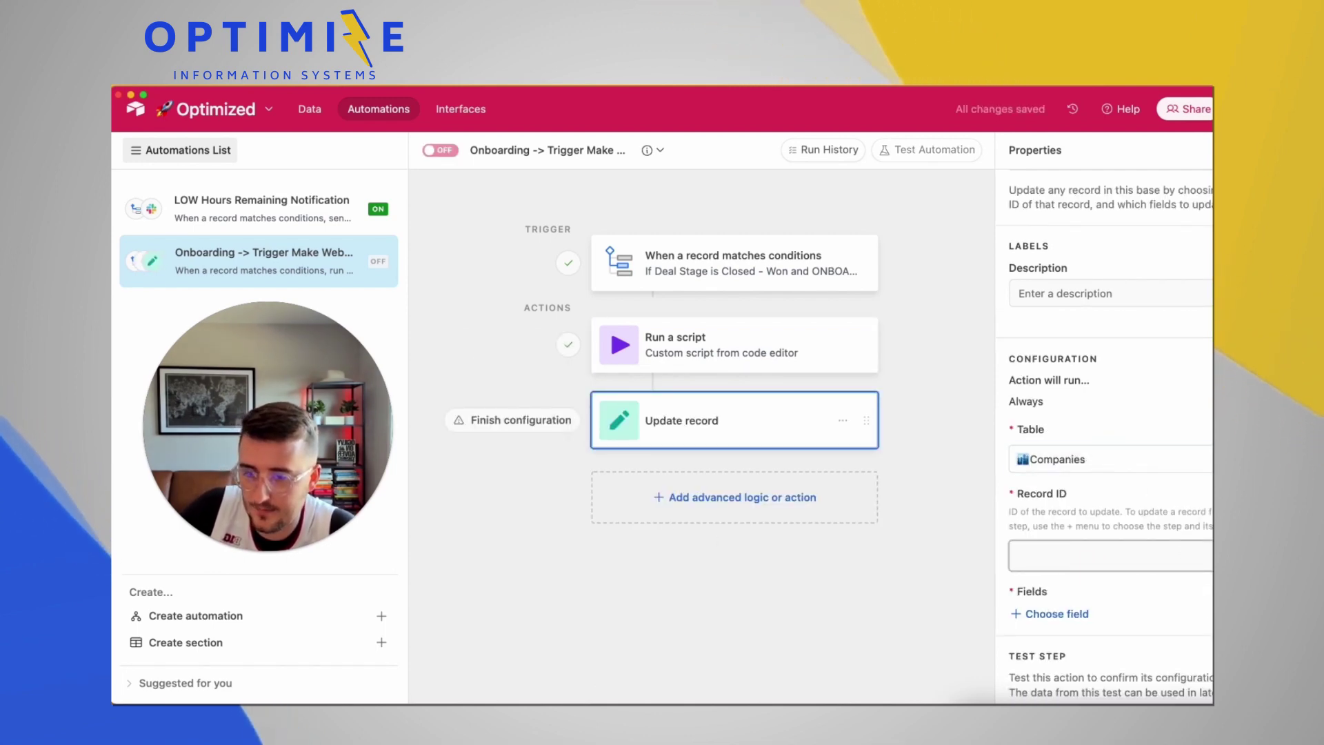
{"action": "left_click", "coordinate": [1111, 556]}
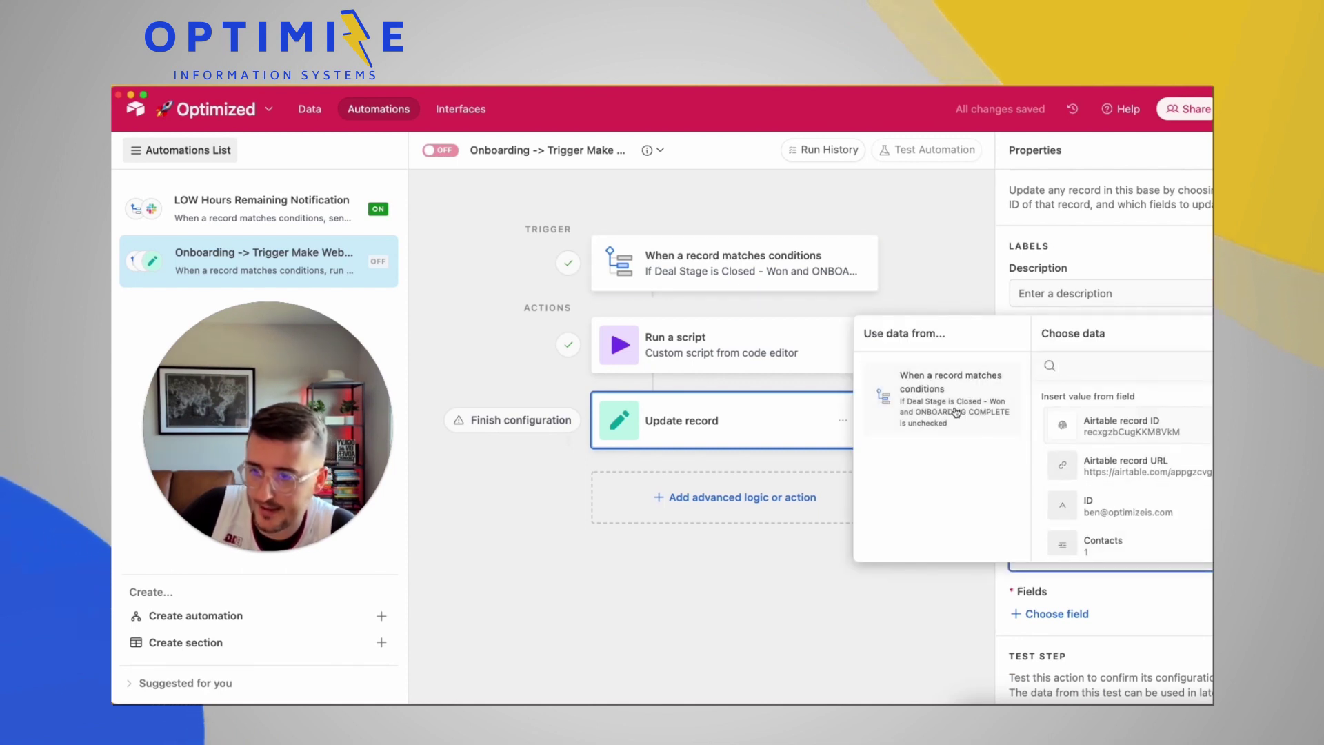
{"action": "left_click", "coordinate": [1161, 428]}
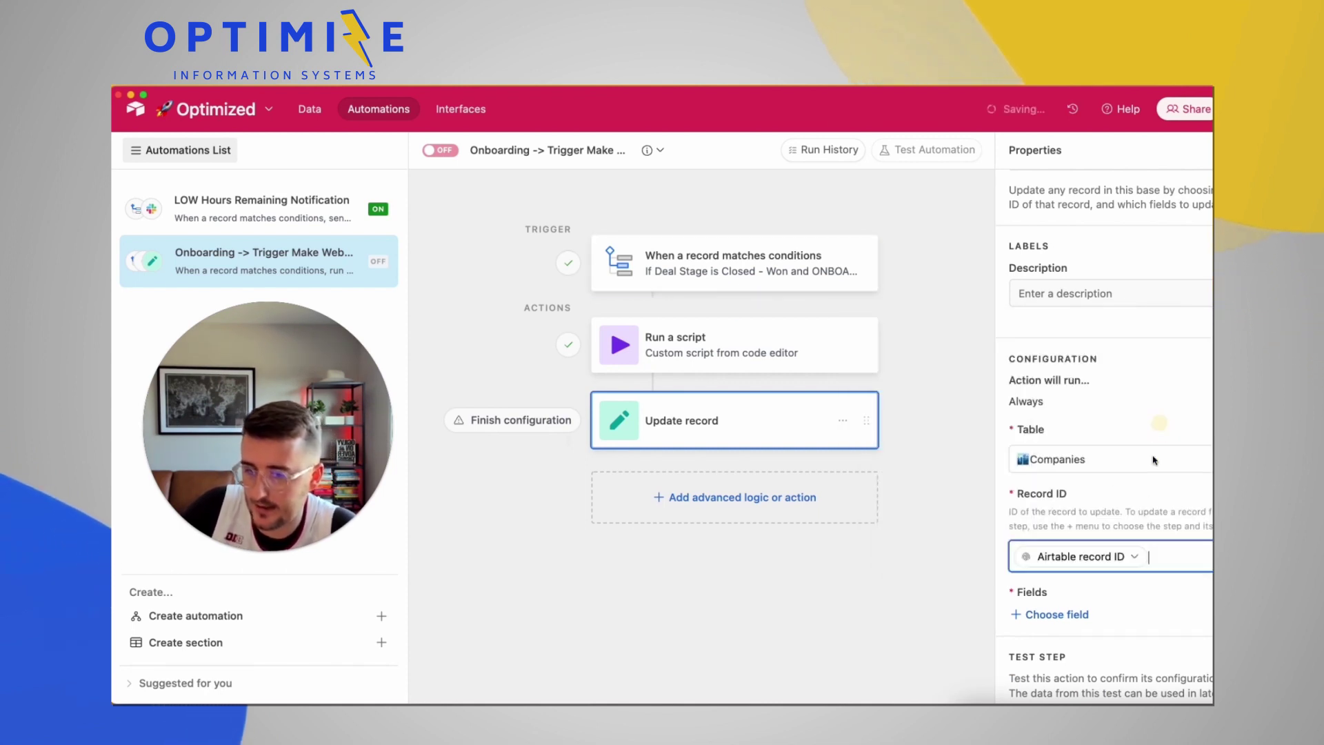
Have the action check ONBOARDING COMPLETE, then switch the automation on
{"action": "left_click", "coordinate": [1068, 614]}
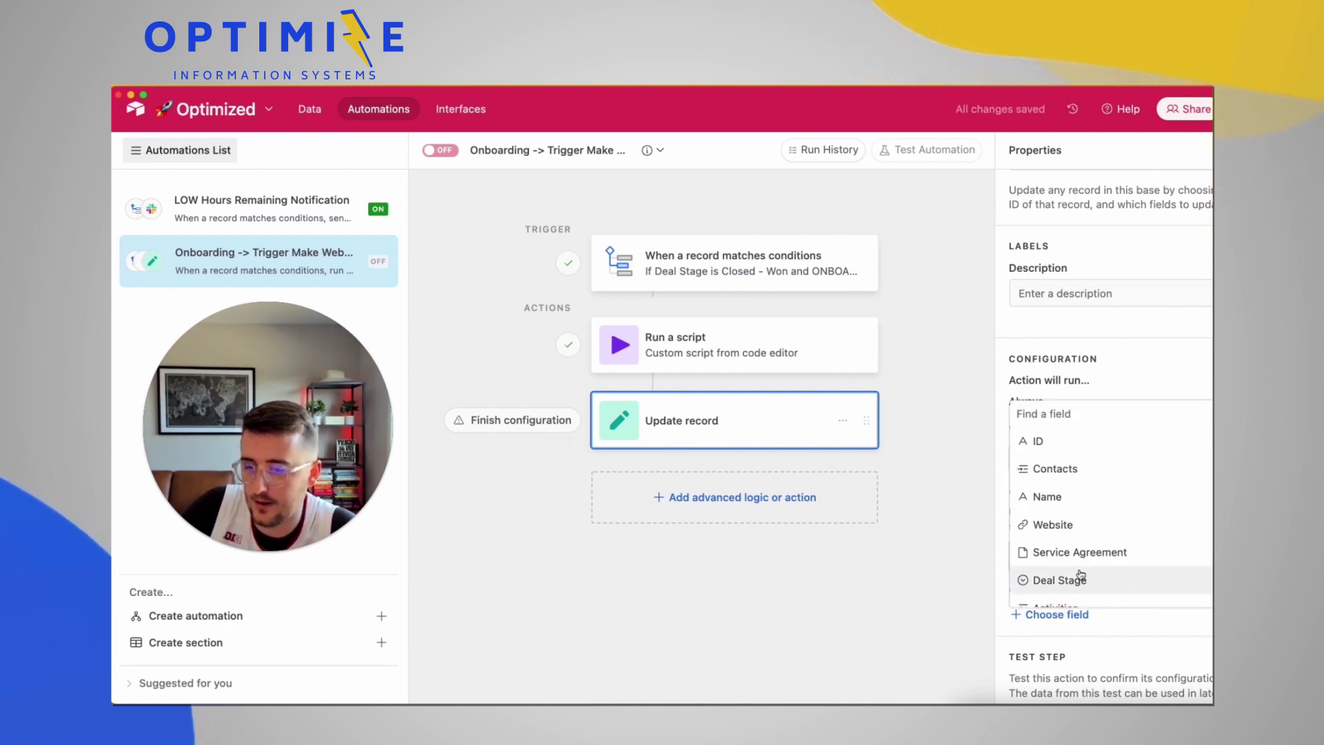
{"action": "scroll", "coordinate": [1076, 582], "scroll_direction": "down", "scroll_amount": 2}
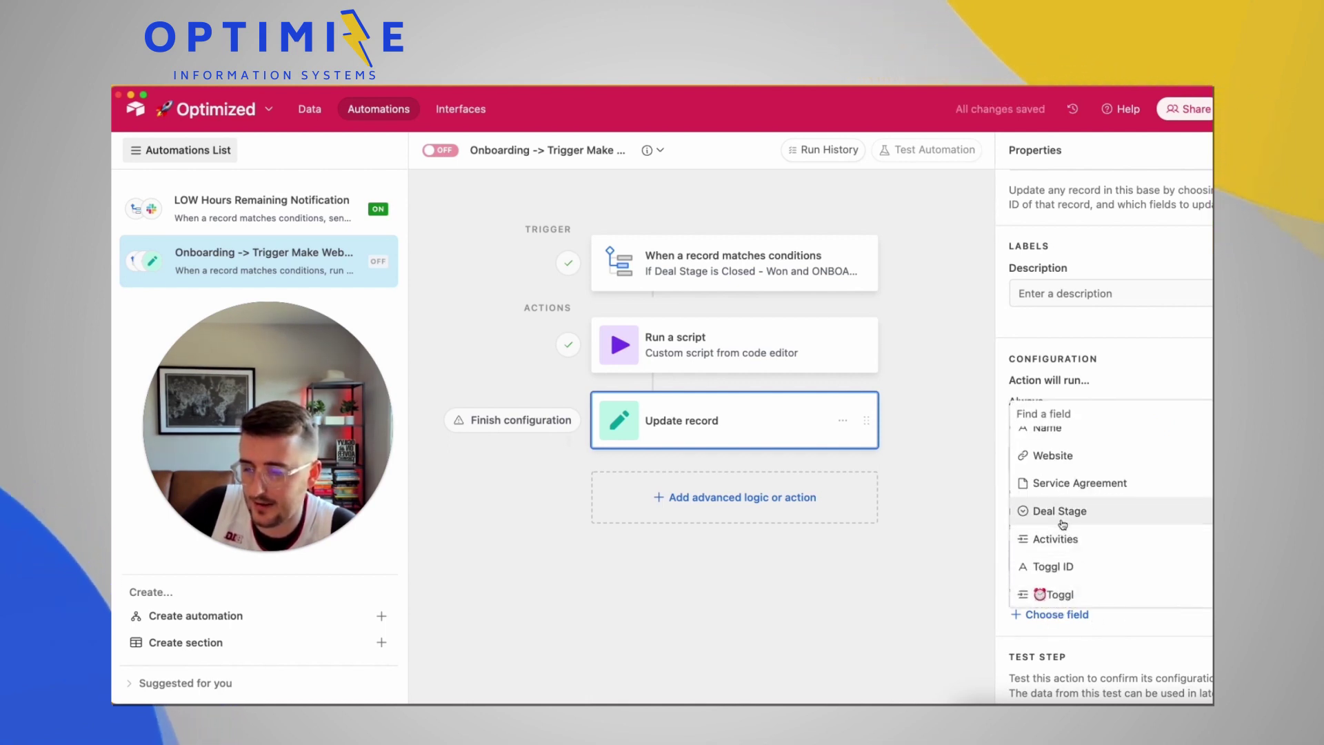
{"action": "scroll", "coordinate": [1063, 525], "scroll_direction": "down", "scroll_amount": 3}
{"action": "left_click", "coordinate": [1066, 589]}
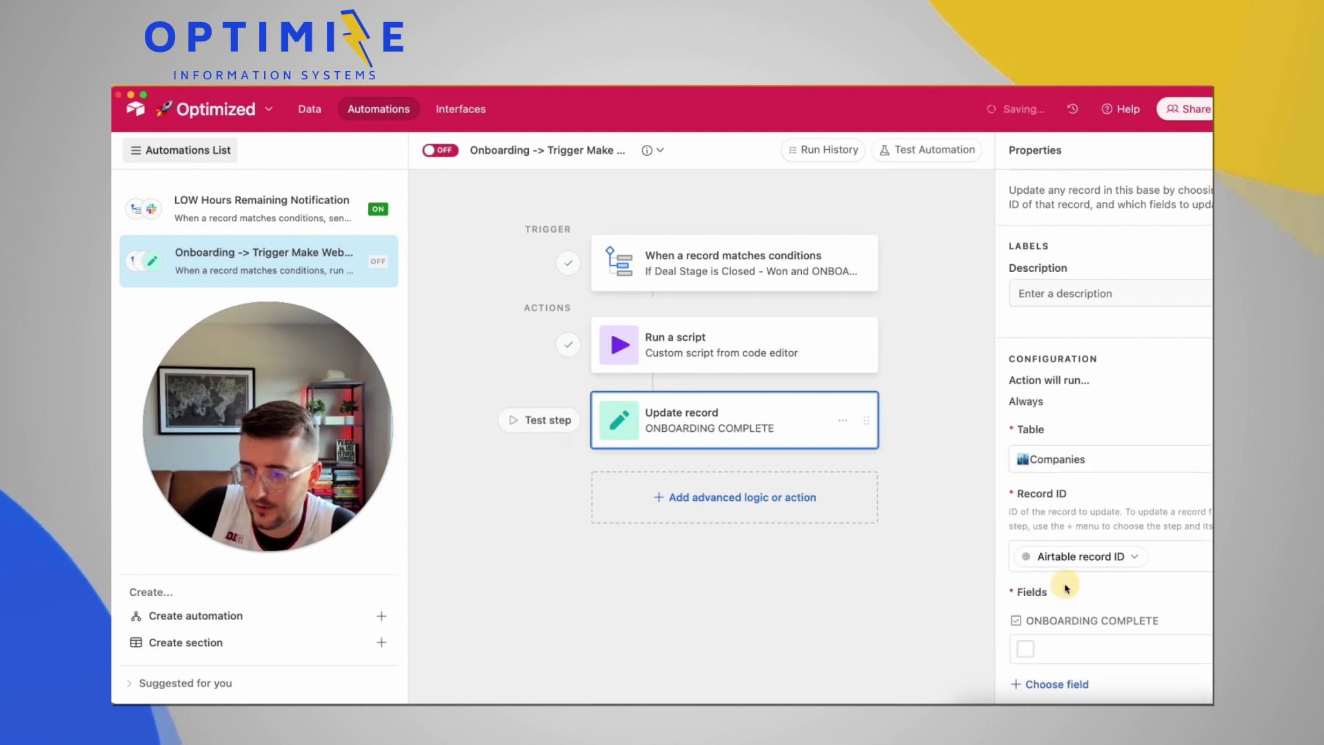
{"action": "left_click", "coordinate": [1026, 647]}
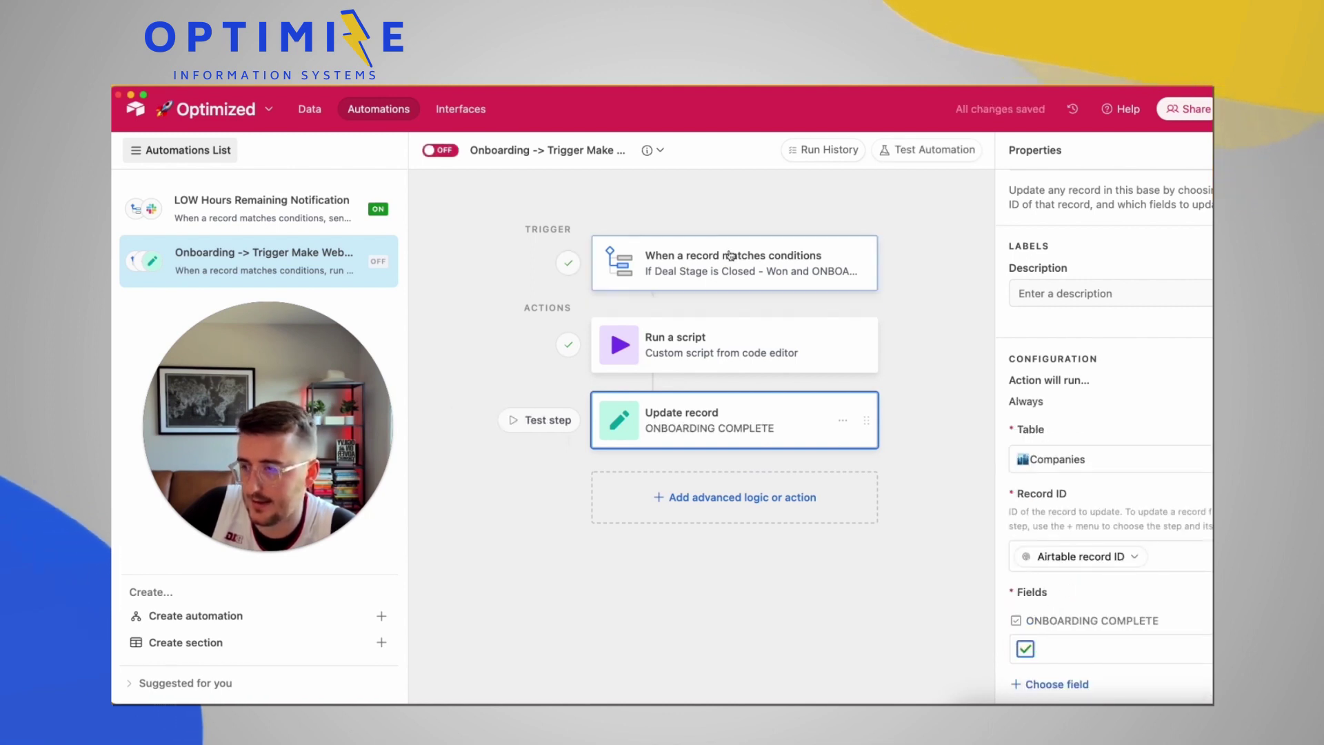
{"action": "left_click", "coordinate": [438, 150]}
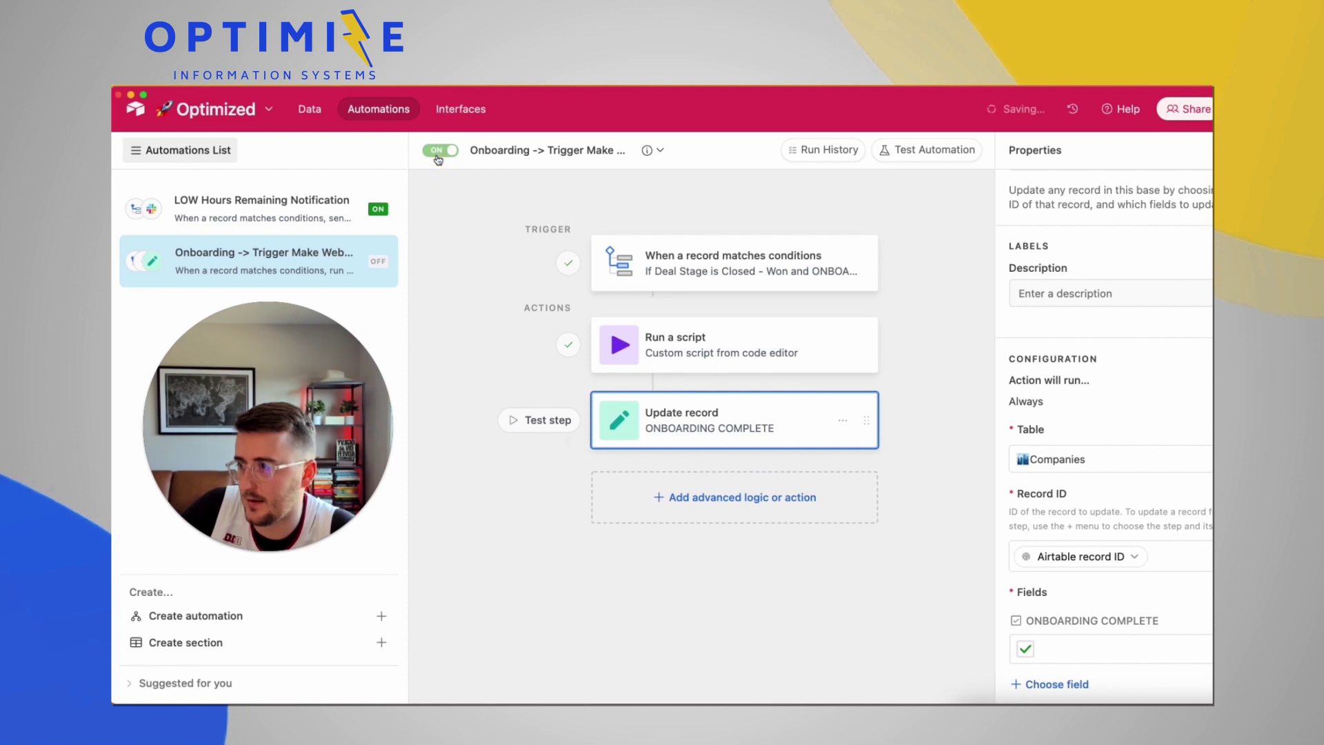
In the Companies table, set the School row's (row 6) Deal Stage to Closed - Won
{"action": "left_click", "coordinate": [309, 112]}
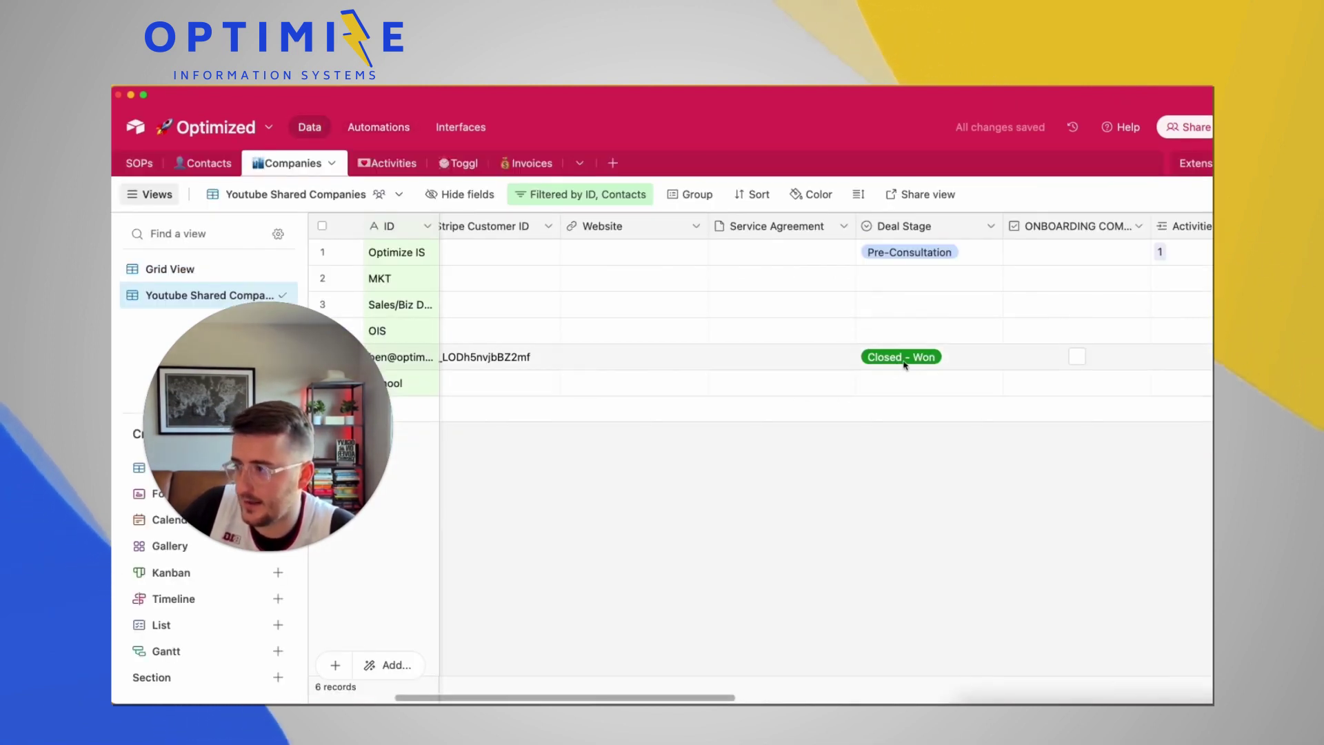
{"action": "scroll", "coordinate": [905, 365], "scroll_direction": "left", "scroll_amount": 3}
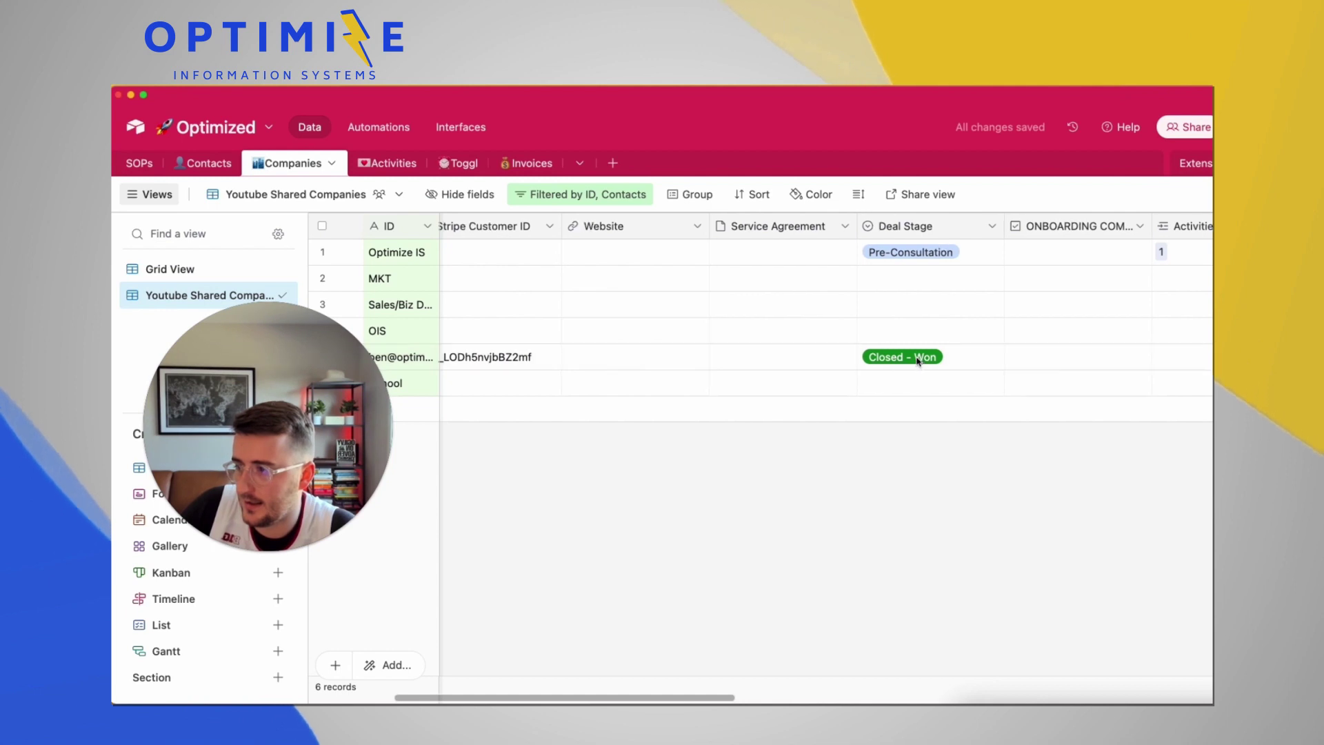
{"action": "left_click", "coordinate": [979, 388]}
{"action": "left_click", "coordinate": [979, 388]}
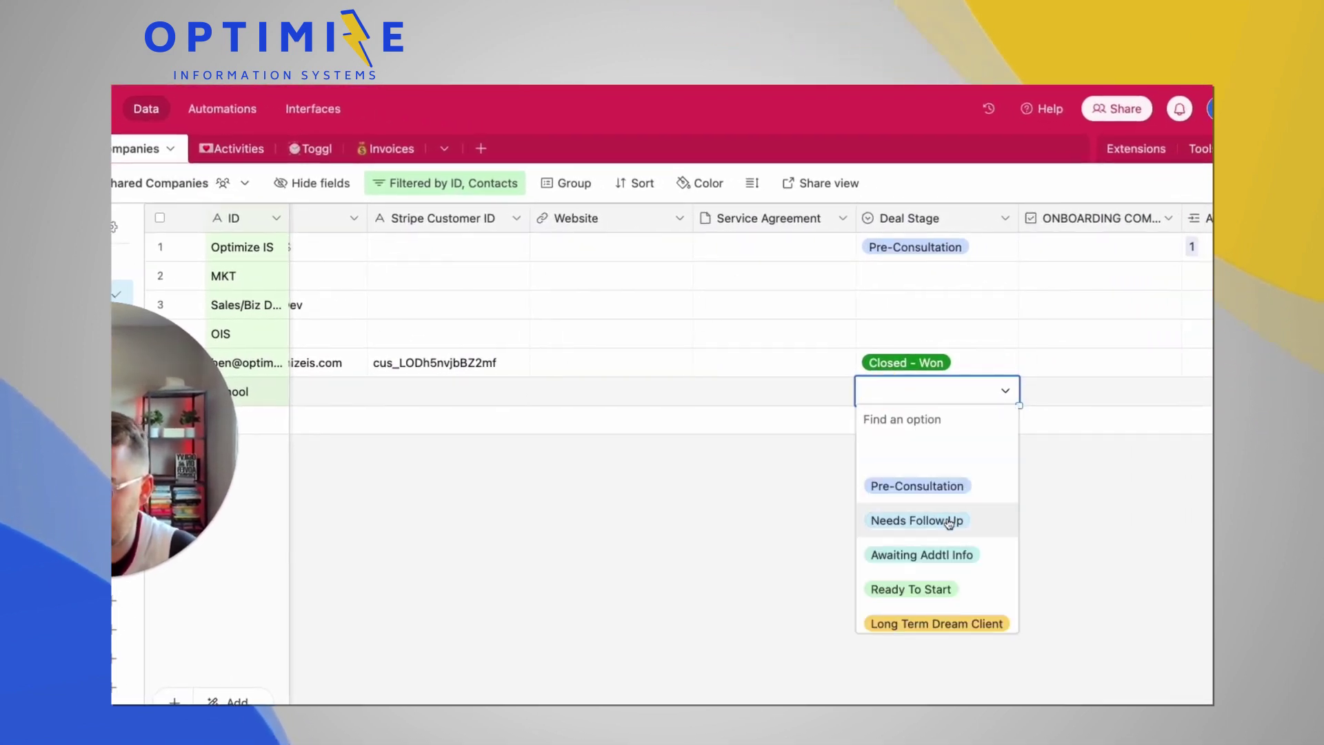
{"action": "scroll", "coordinate": [949, 523], "scroll_direction": "down", "scroll_amount": 2}
{"action": "left_click", "coordinate": [958, 549]}
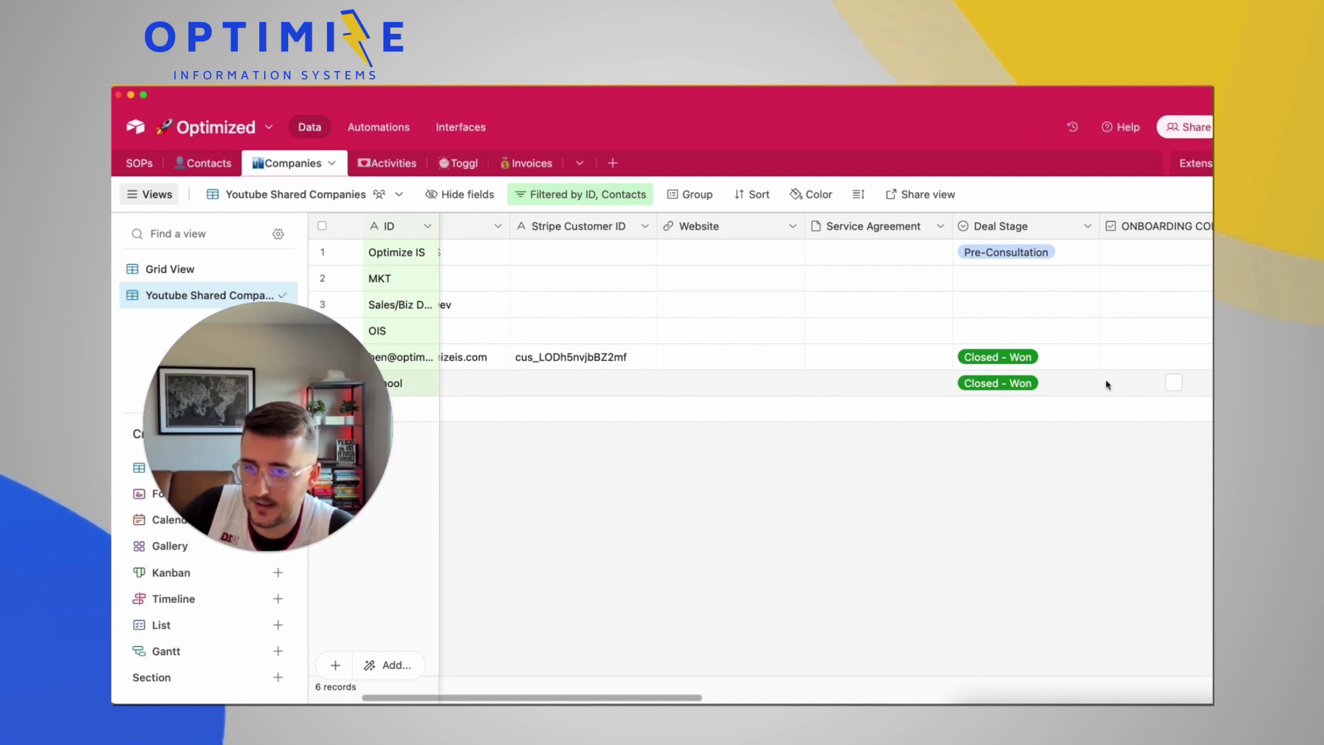
Expand the School record, copy its link, paste it into a comment, and select the record ID
{"action": "left_click", "coordinate": [1015, 392]}
{"action": "scroll", "coordinate": [1015, 392], "scroll_direction": "left", "scroll_amount": 3}
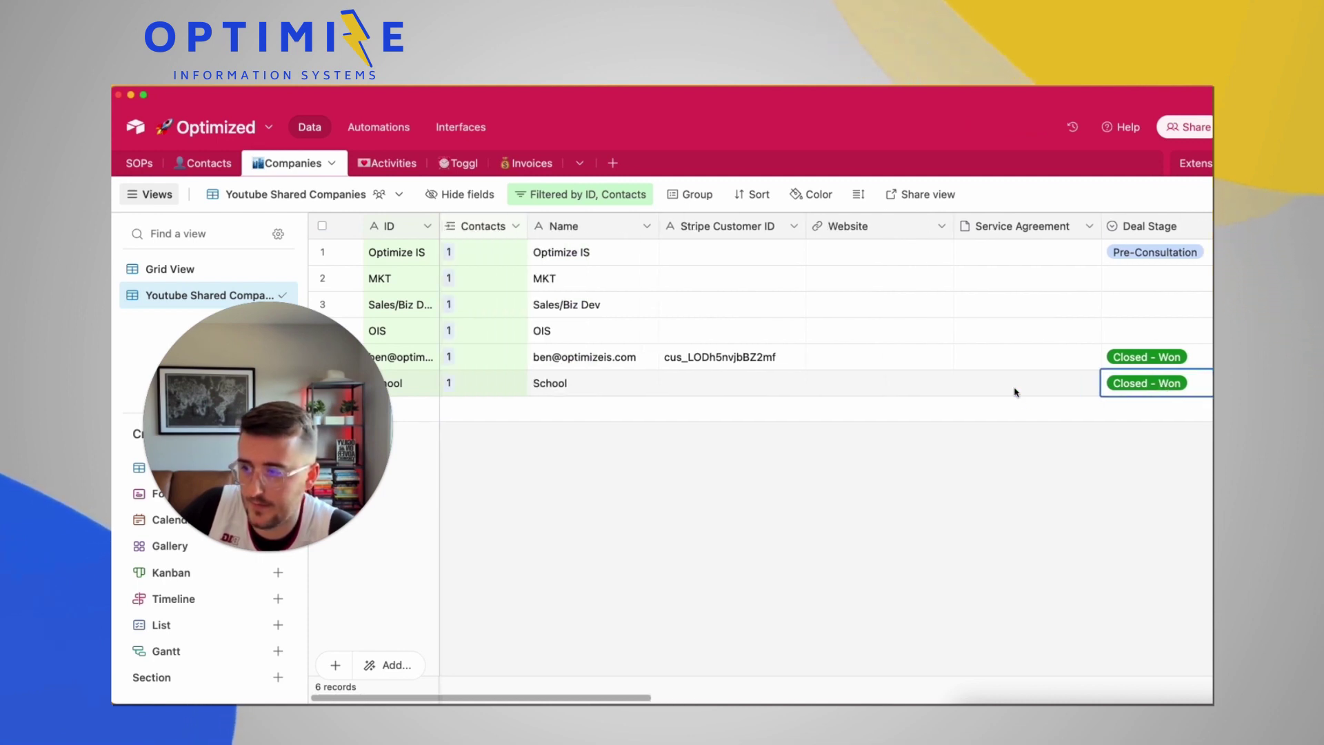
{"action": "left_click", "coordinate": [645, 383]}
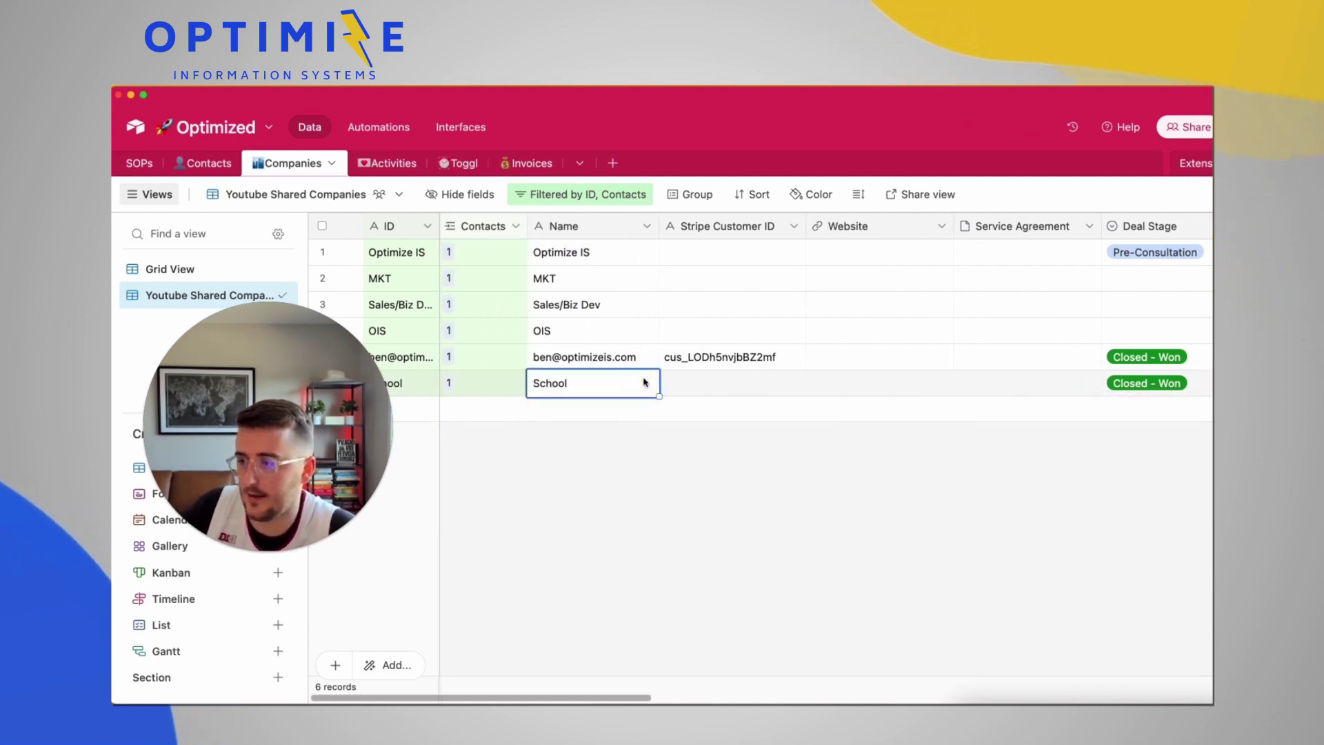
{"action": "key", "text": "space"}
{"action": "left_click", "coordinate": [1061, 201]}
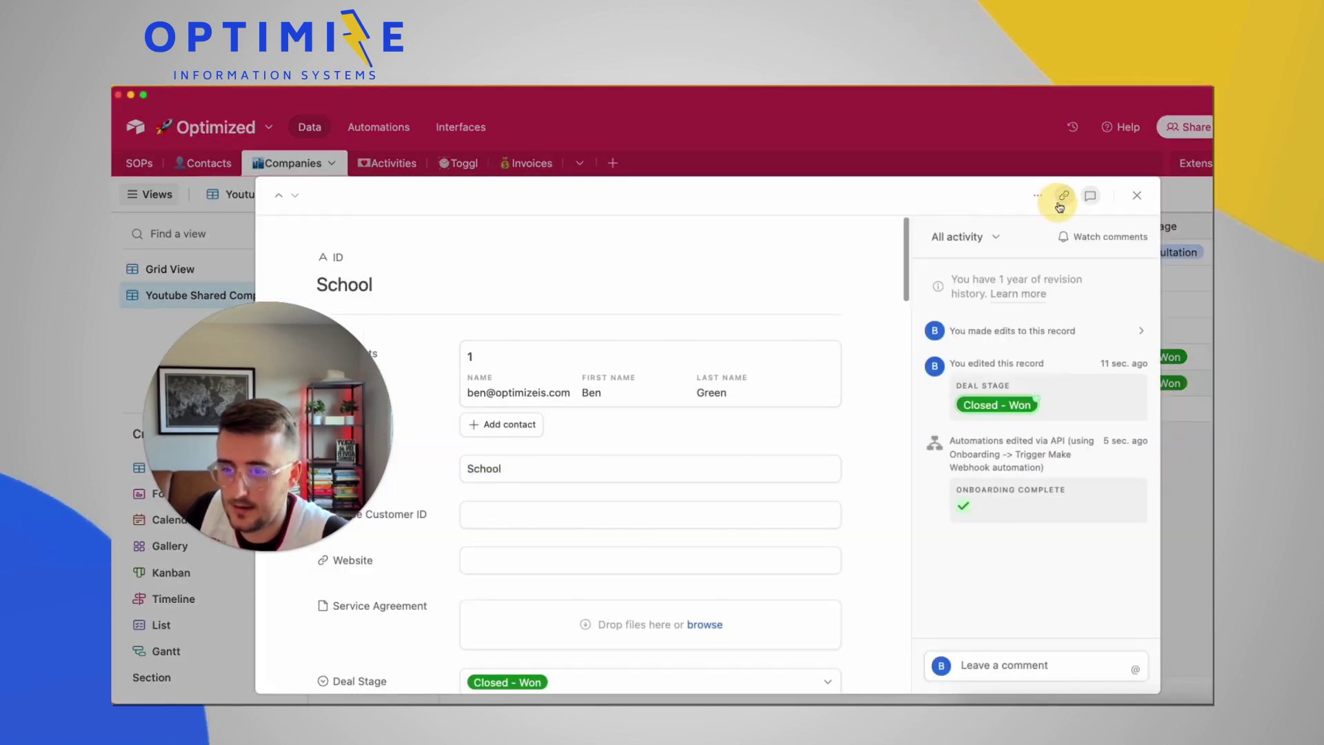
{"action": "left_click", "coordinate": [1014, 663]}
{"action": "key", "text": "super+v"}
{"action": "left_click_drag", "start_coordinate": [1012, 647], "coordinate": [1088, 633]}
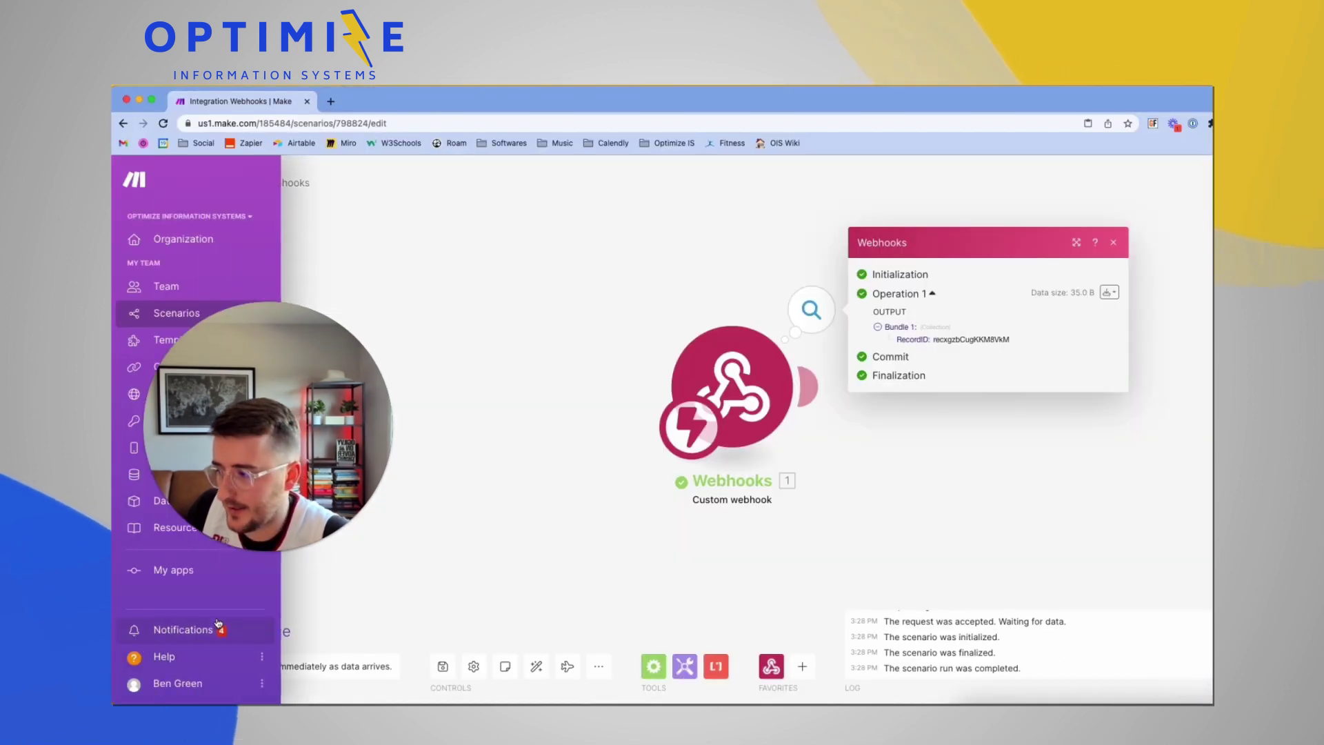
Run the Make scenario once using the existing queued data and inspect the received RecordID
{"action": "left_click", "coordinate": [197, 630]}
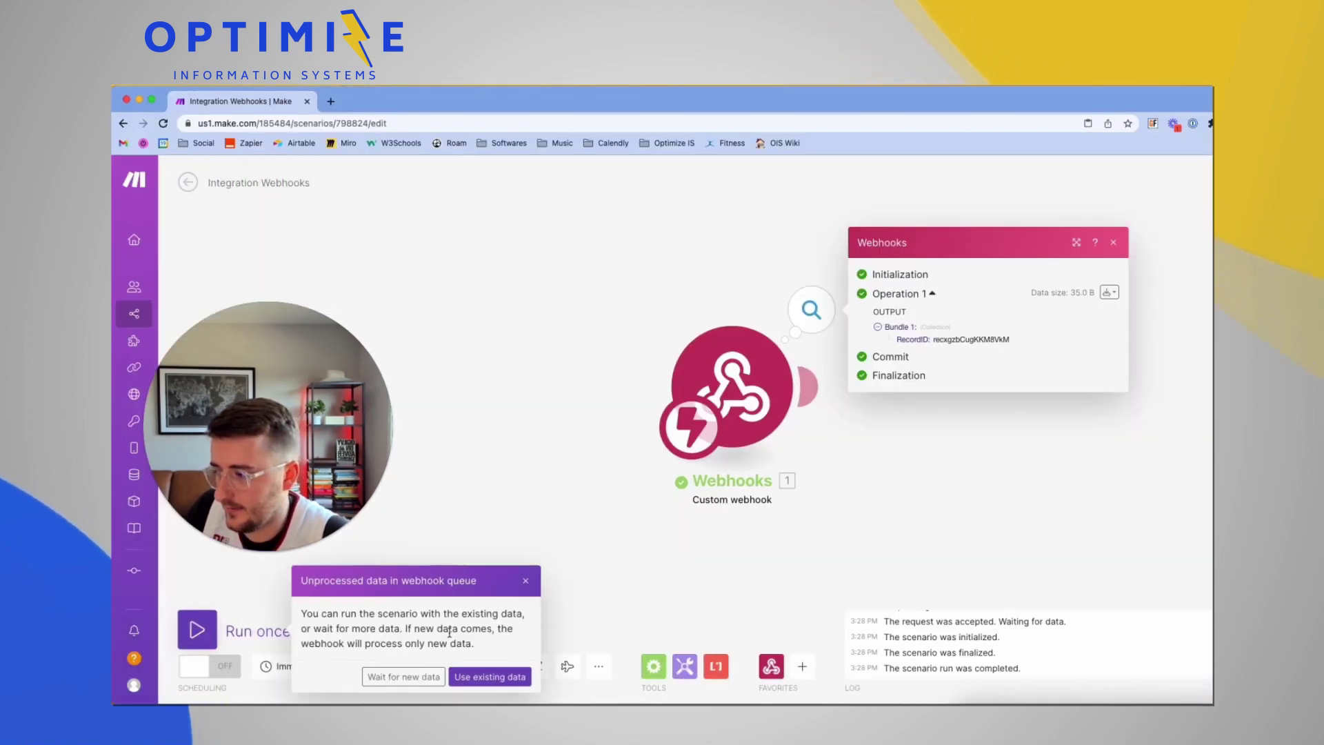
{"action": "left_click", "coordinate": [490, 678]}
{"action": "left_click", "coordinate": [825, 318]}
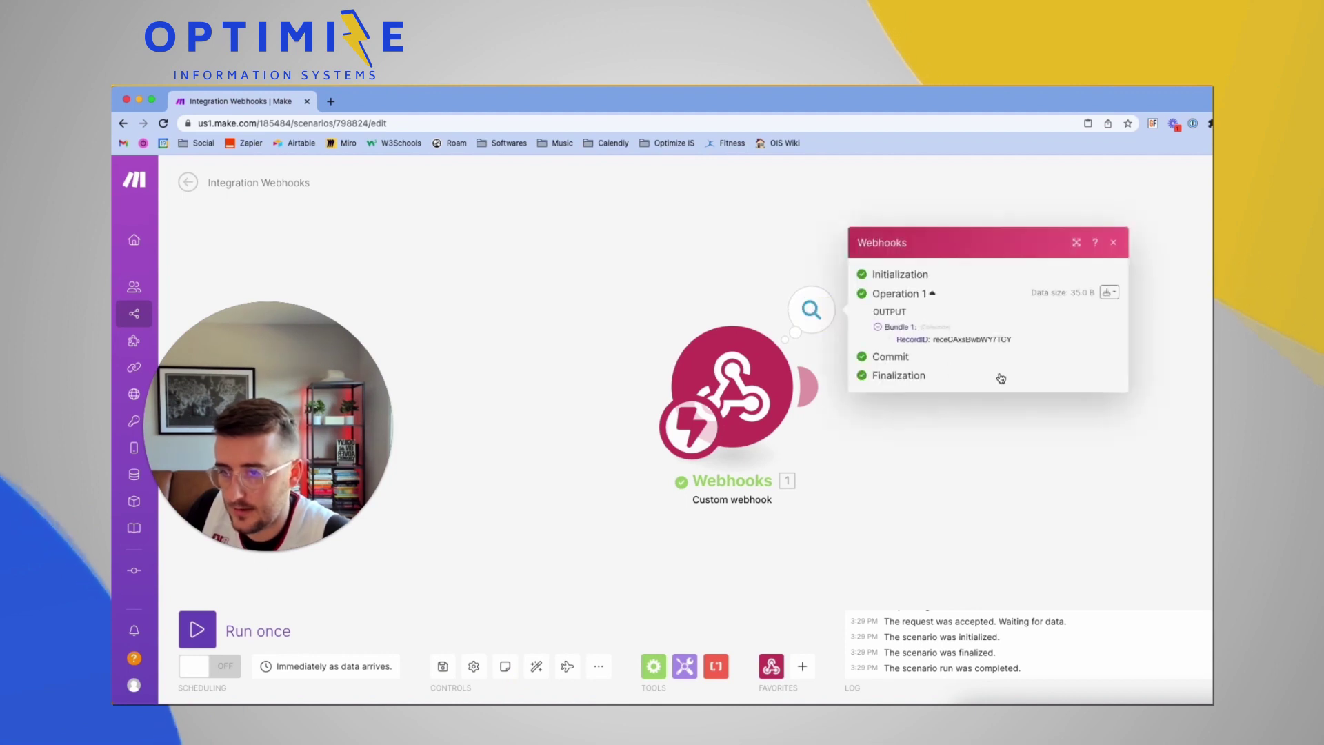
{"action": "left_click_drag", "start_coordinate": [995, 340], "coordinate": [1009, 340]}
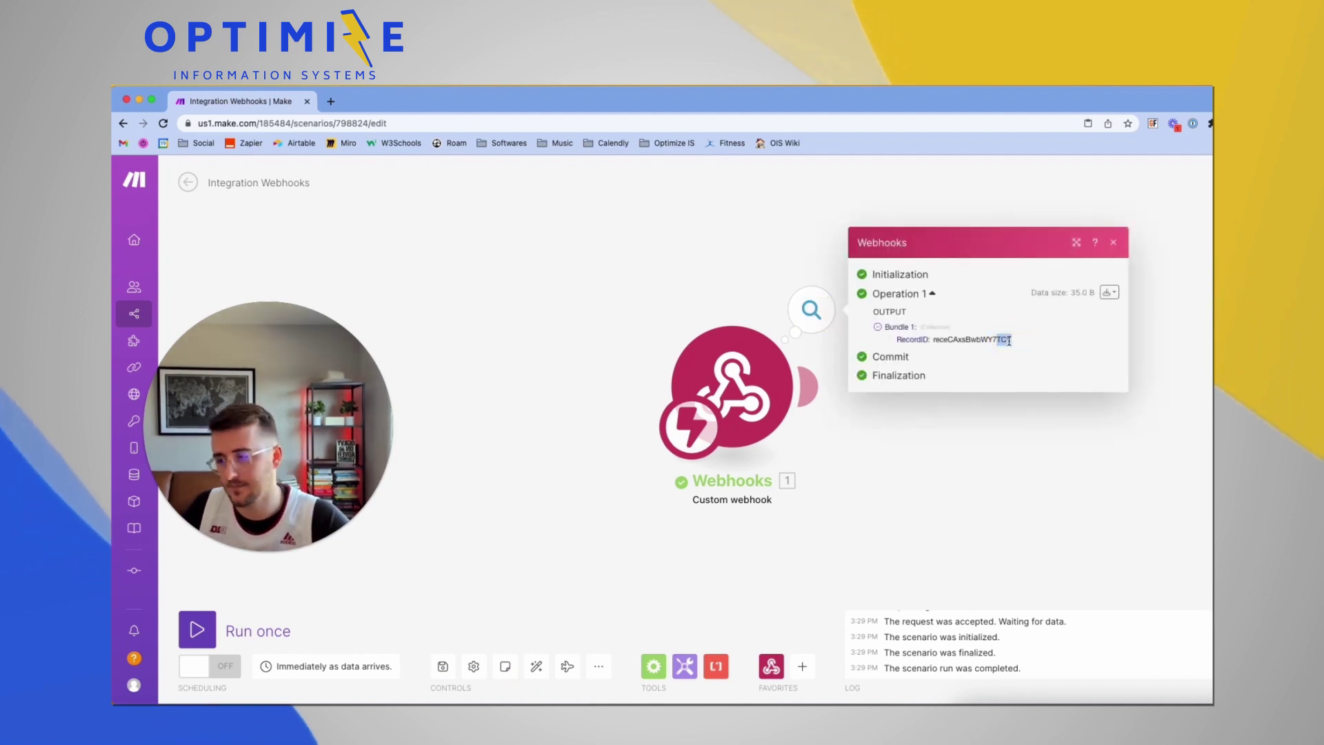
{"action": "mouse_move", "coordinate": [797, 371]}
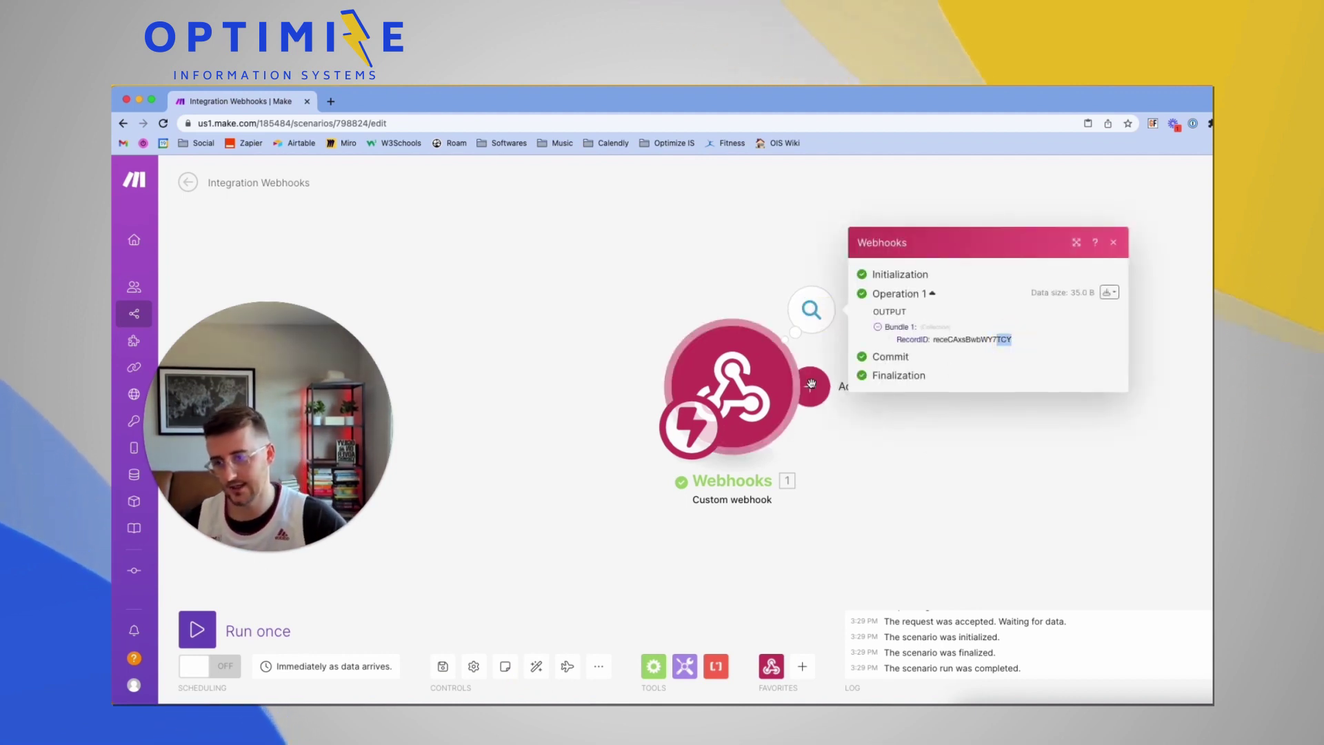